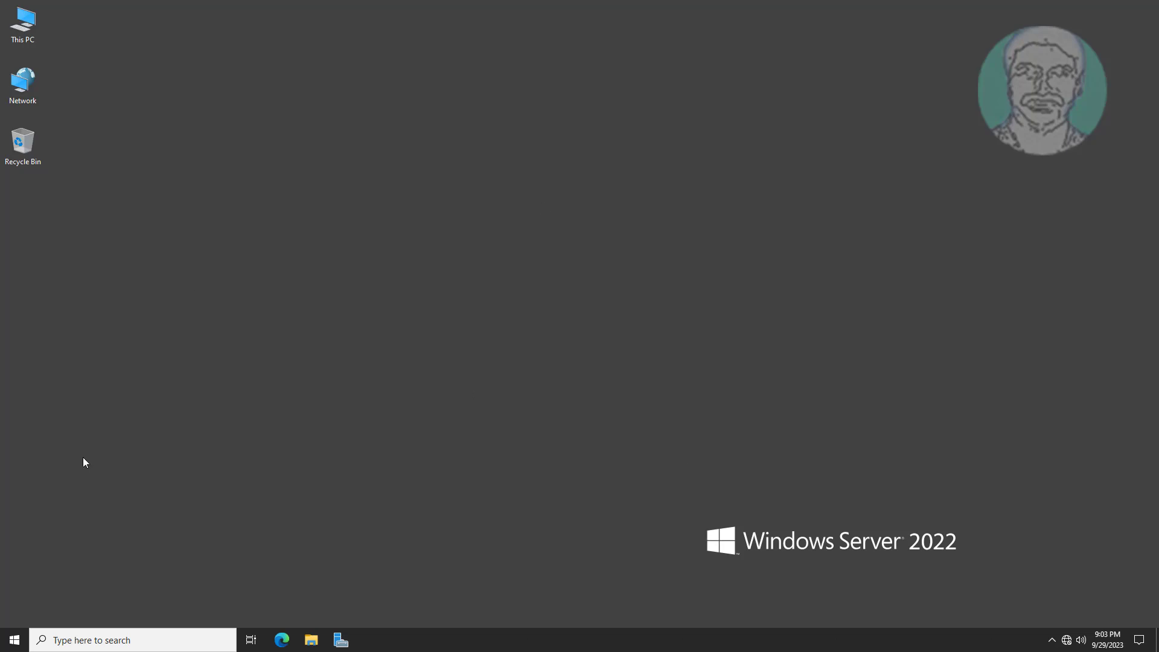
Launch Active Directory Users and Computers from Server Manager's Tools menu
click(341, 638)
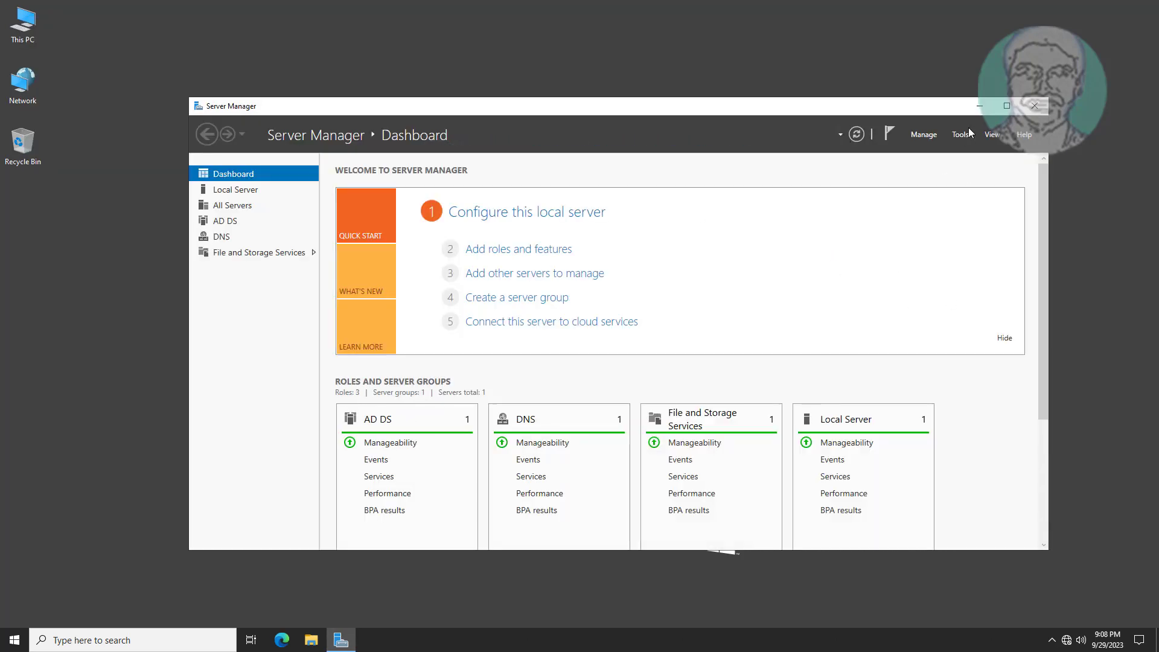
click(964, 134)
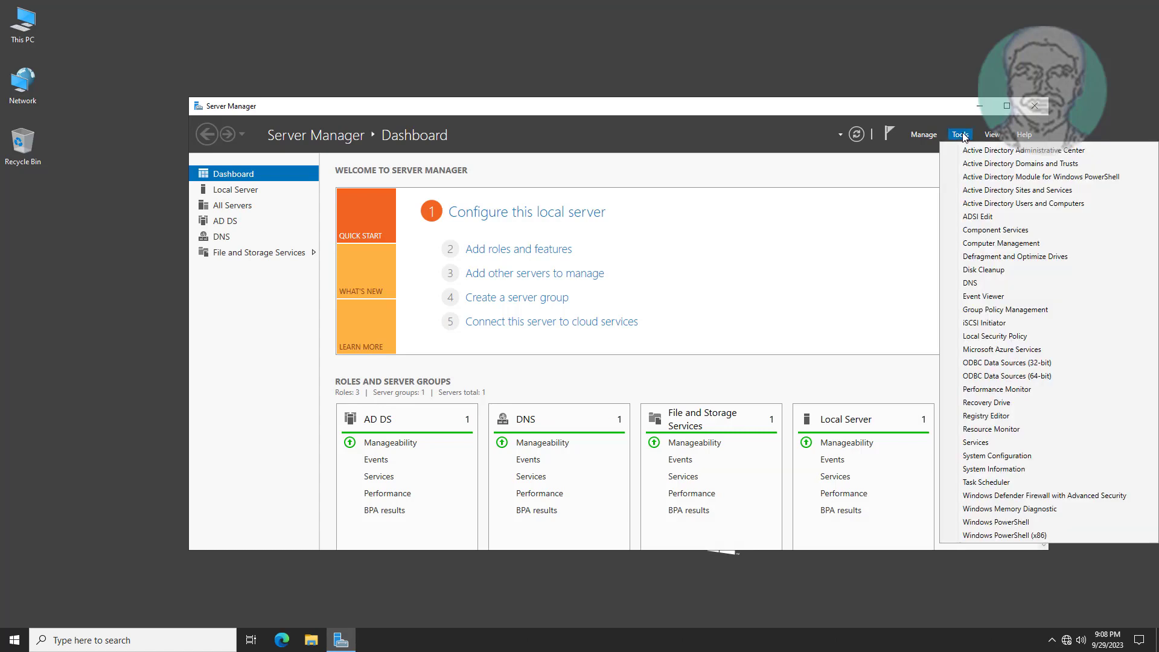
click(1003, 205)
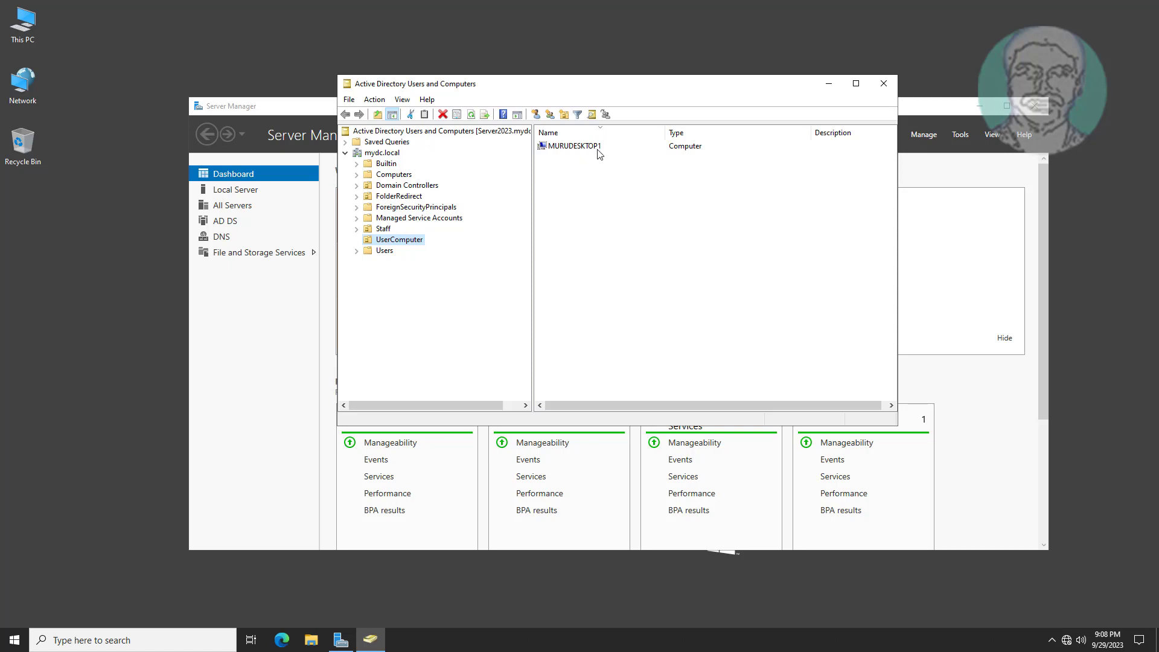
Review the first Staff > SEO user's Account tab without changes, then close the console
click(356, 229)
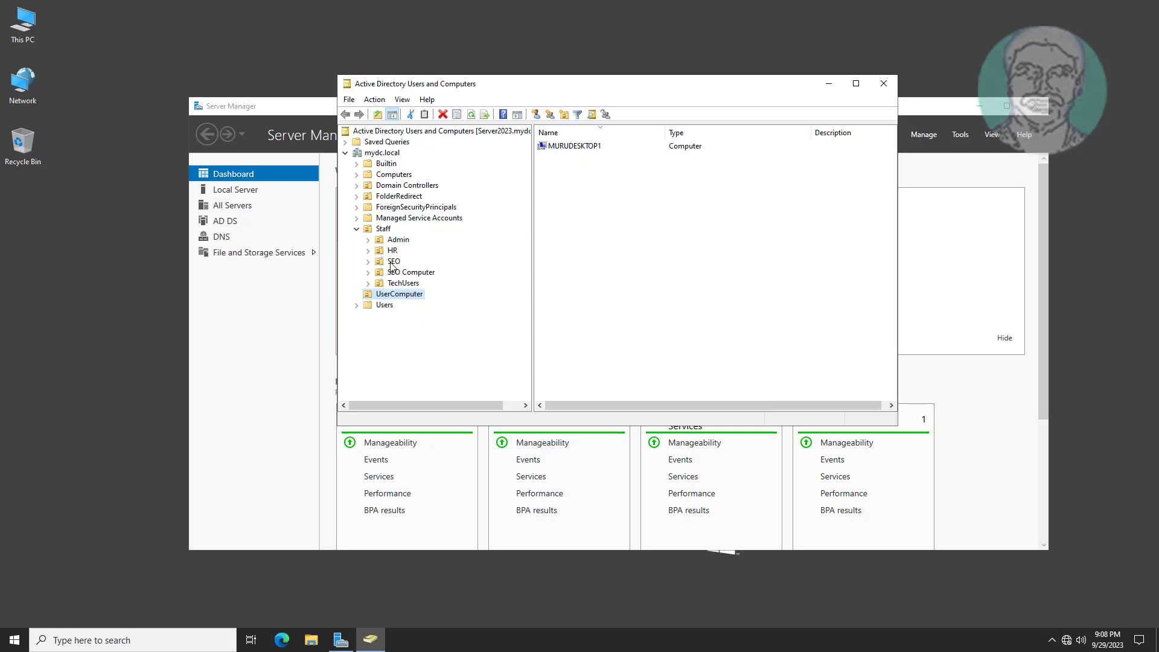
click(392, 263)
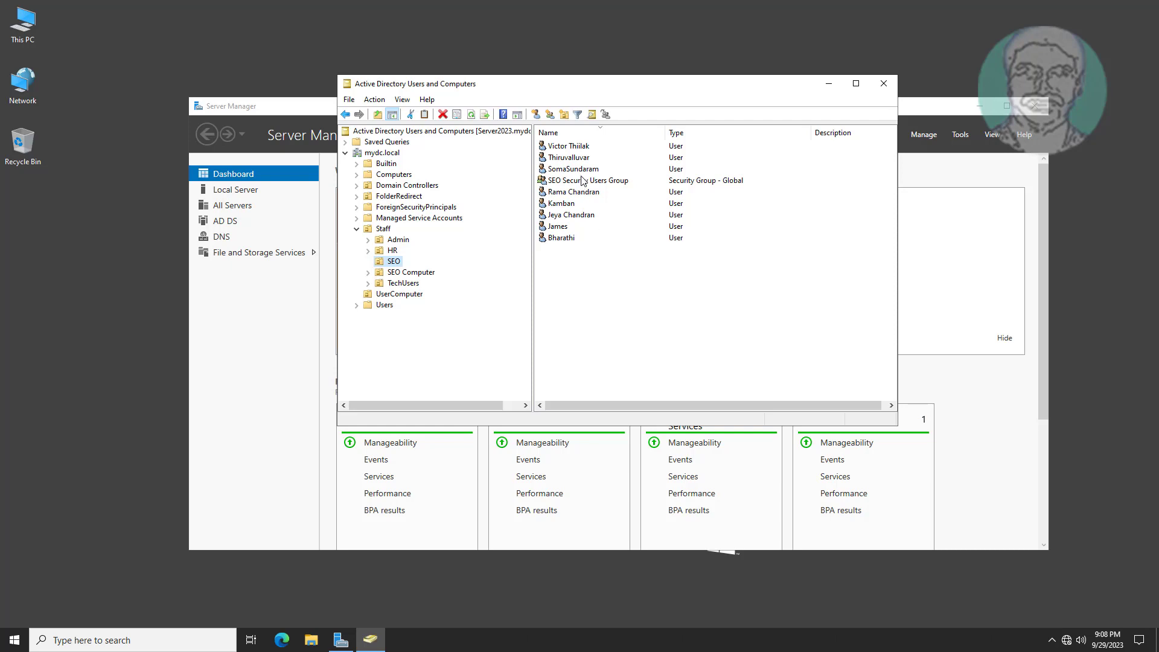
click(578, 148)
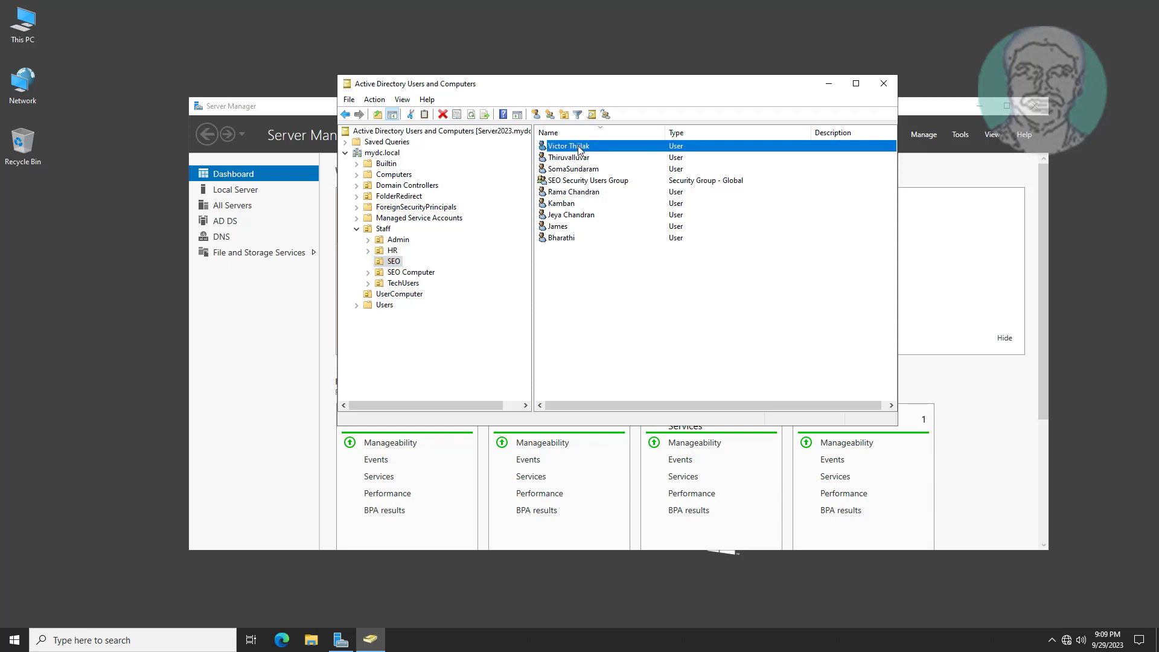
double_click(578, 148)
click(591, 141)
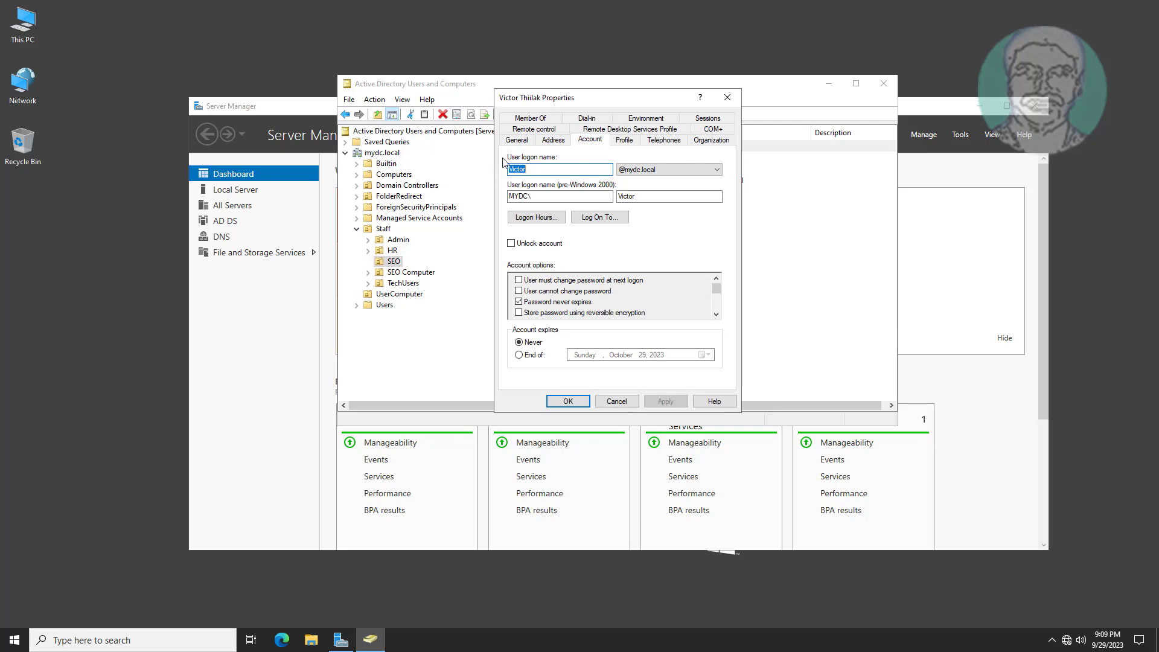
click(617, 401)
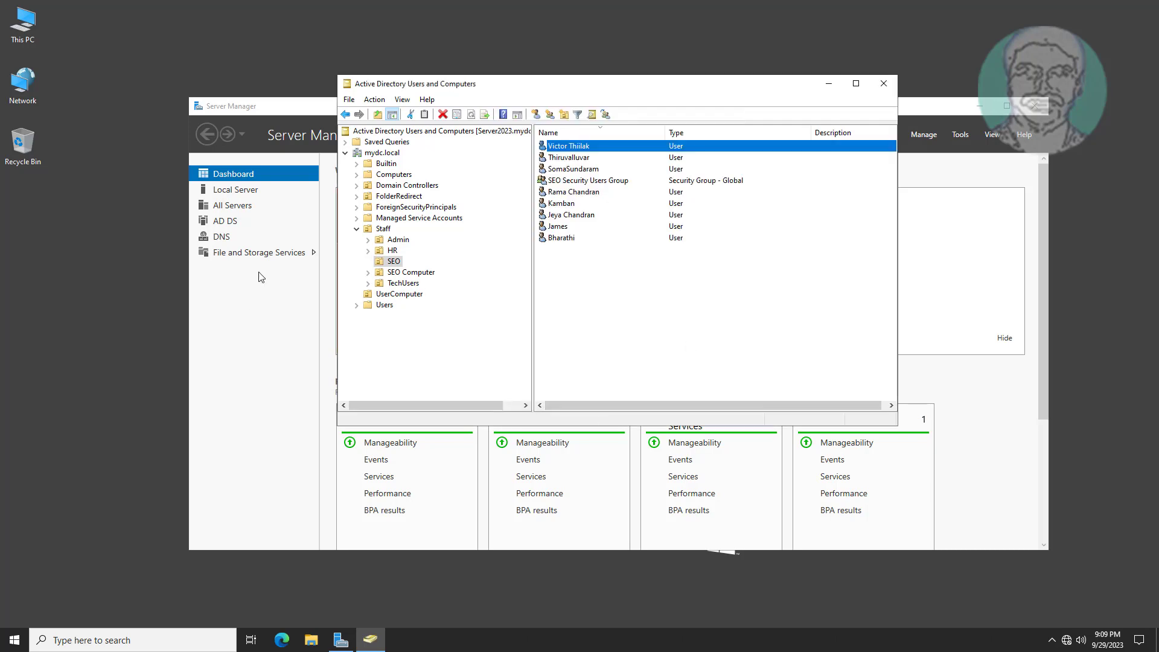
click(885, 83)
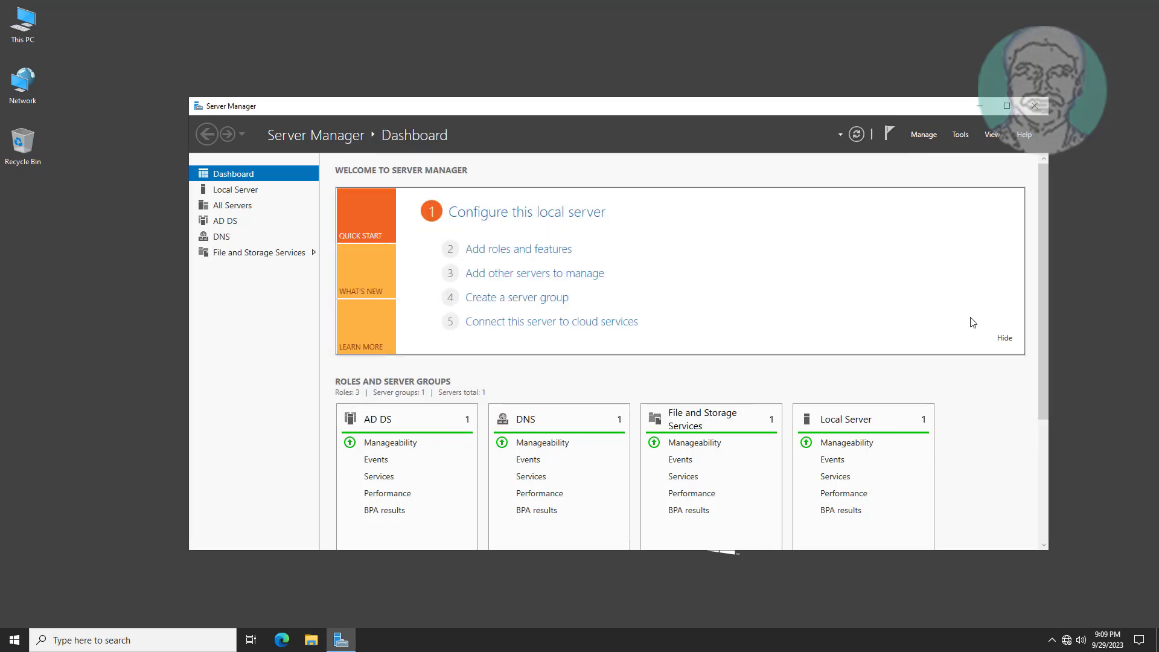
Launch Group Policy Management from Server Manager's Tools menu
click(961, 135)
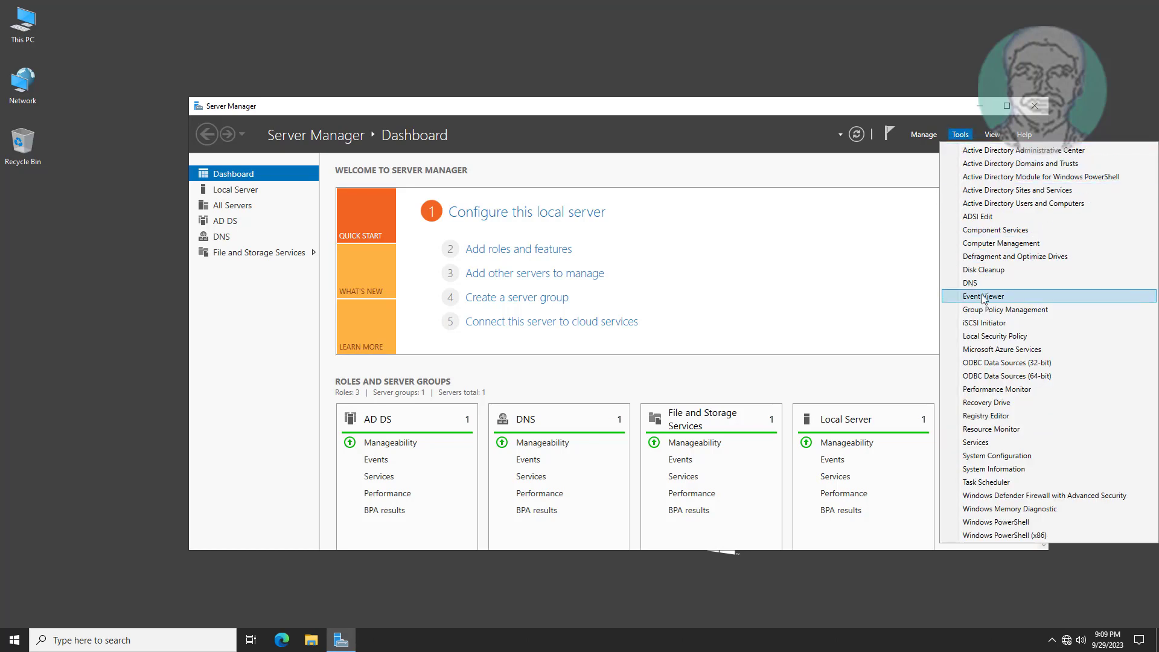
click(1023, 311)
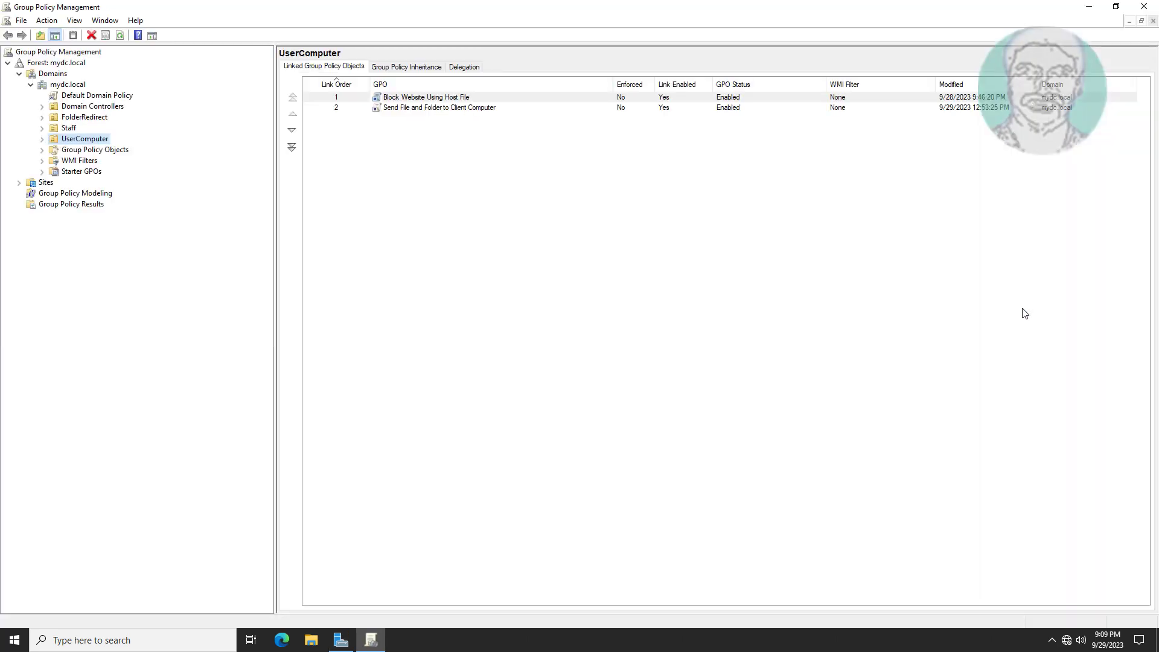
Create a GPO 'User Auto Logon Group Policy' linked to the UserComputer OU
right_click(82, 140)
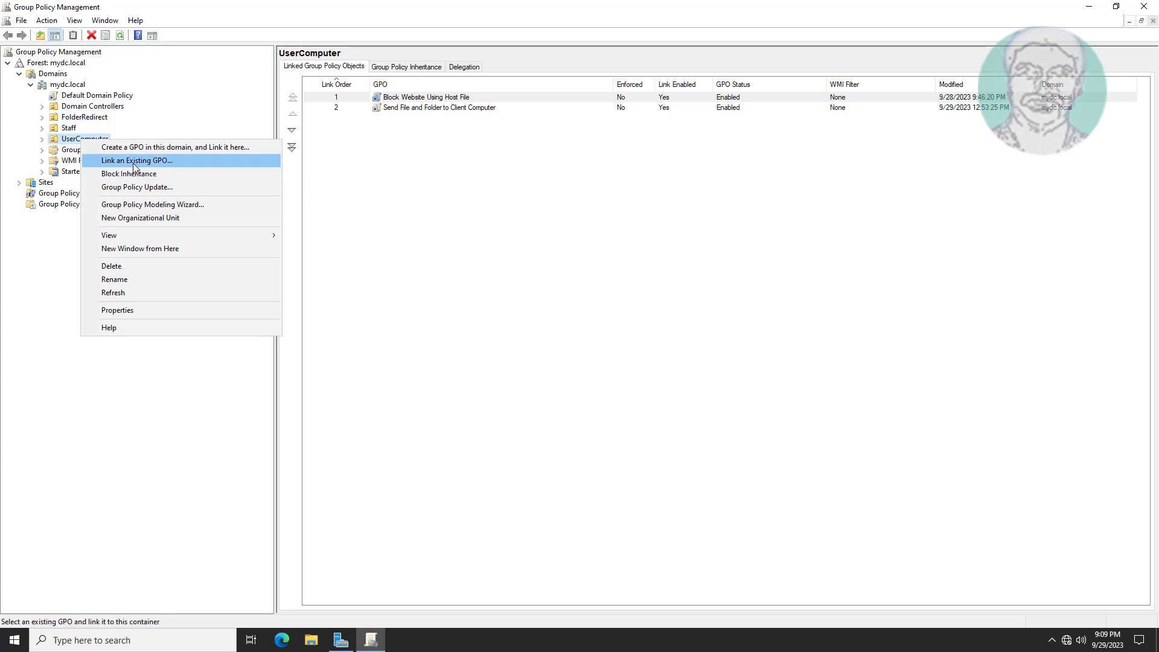
click(145, 150)
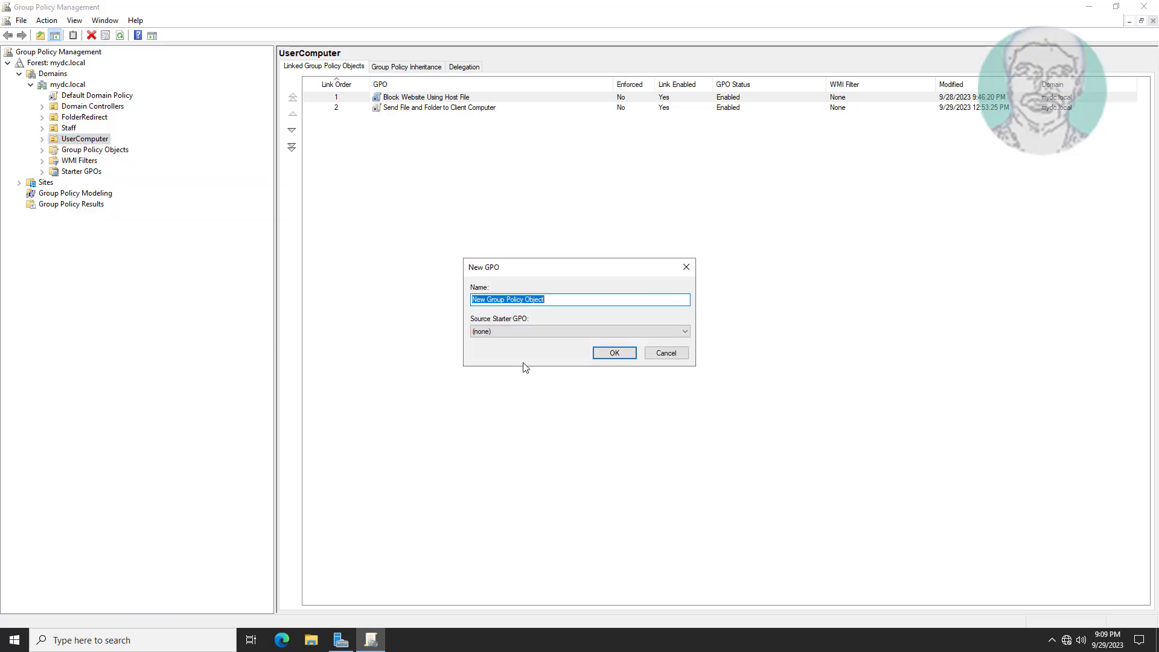
text(User )
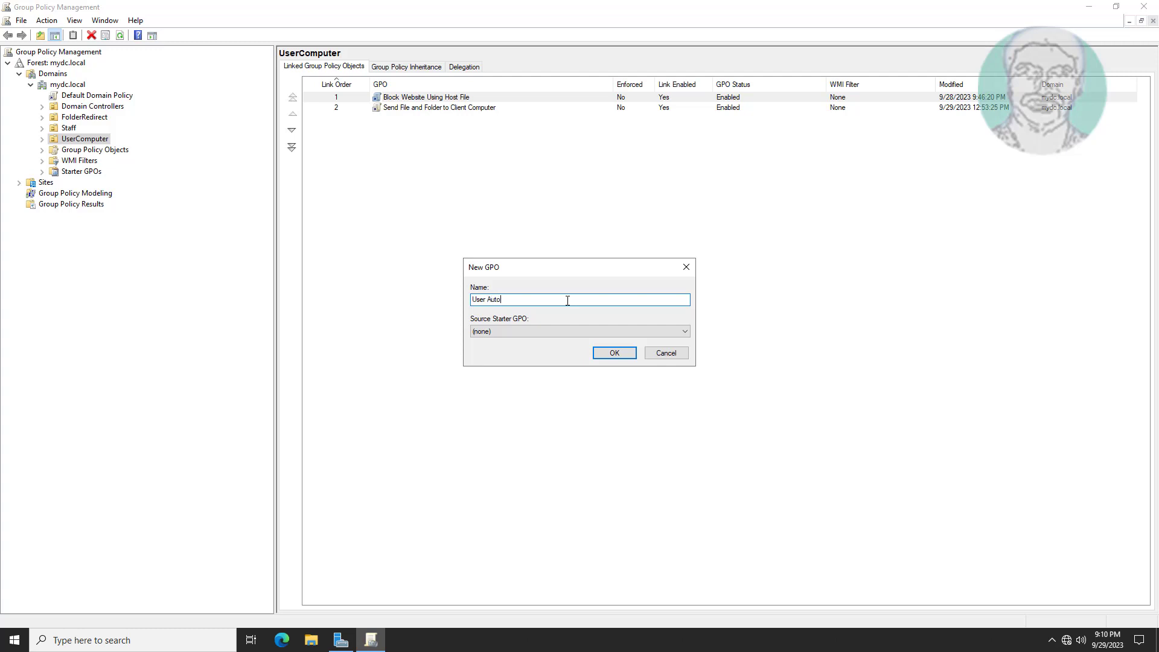
text(Auto Logon Group Policy)
click(622, 353)
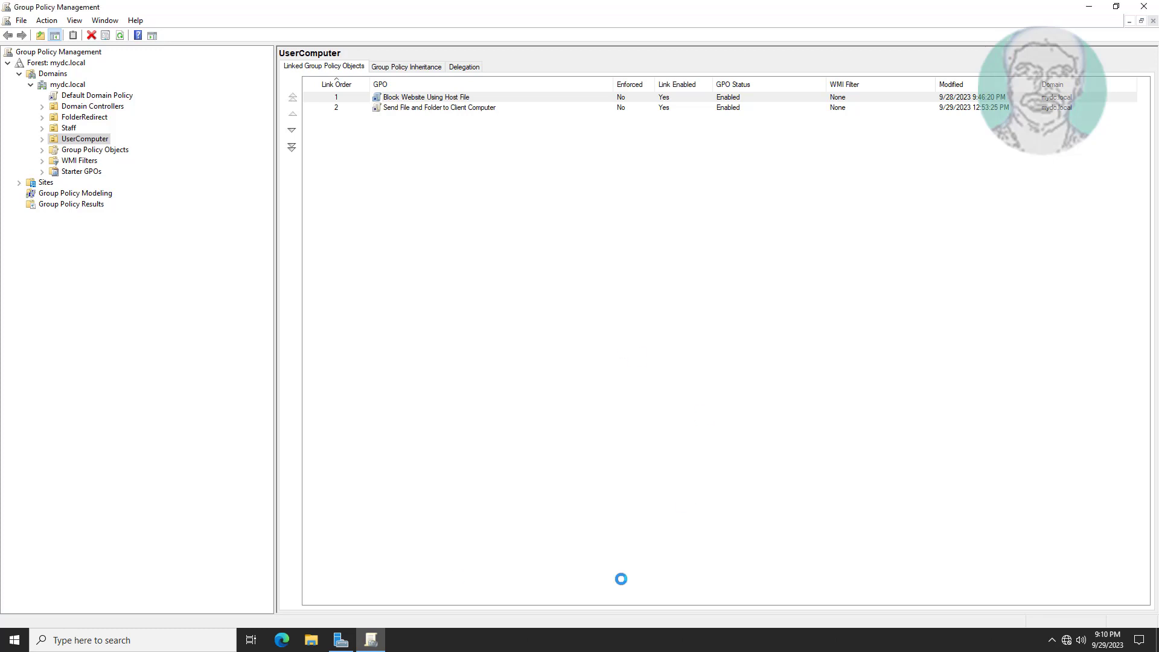
click(41, 139)
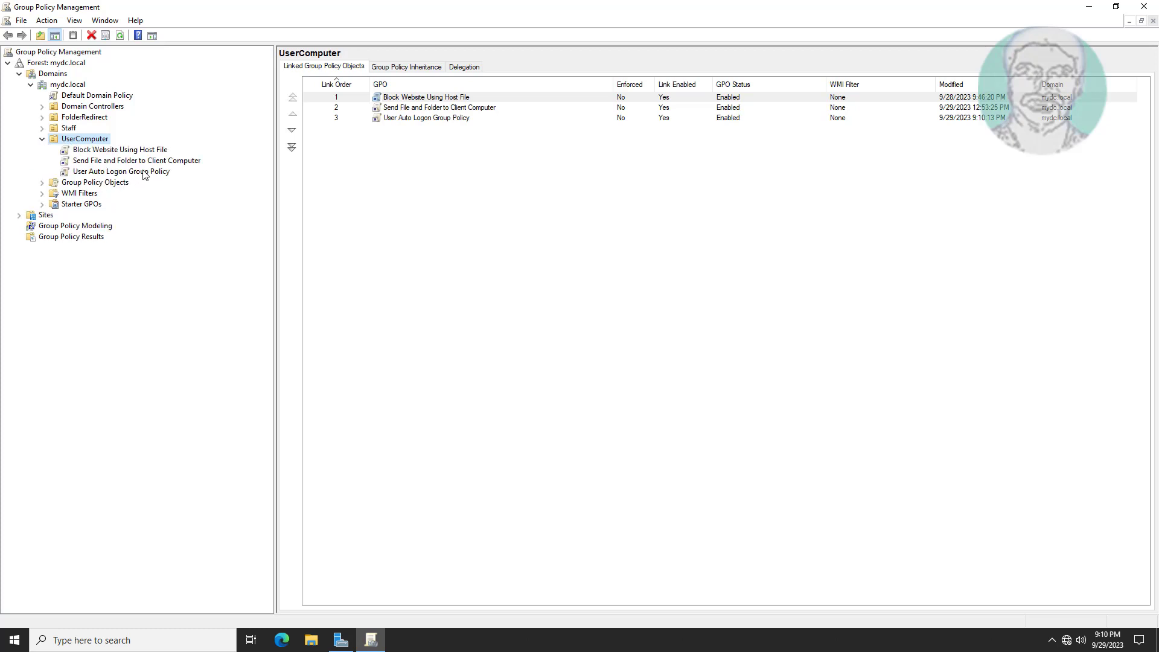
Open User Auto Logon Group Policy in the editor and enlarge its window and tree pane
click(163, 172)
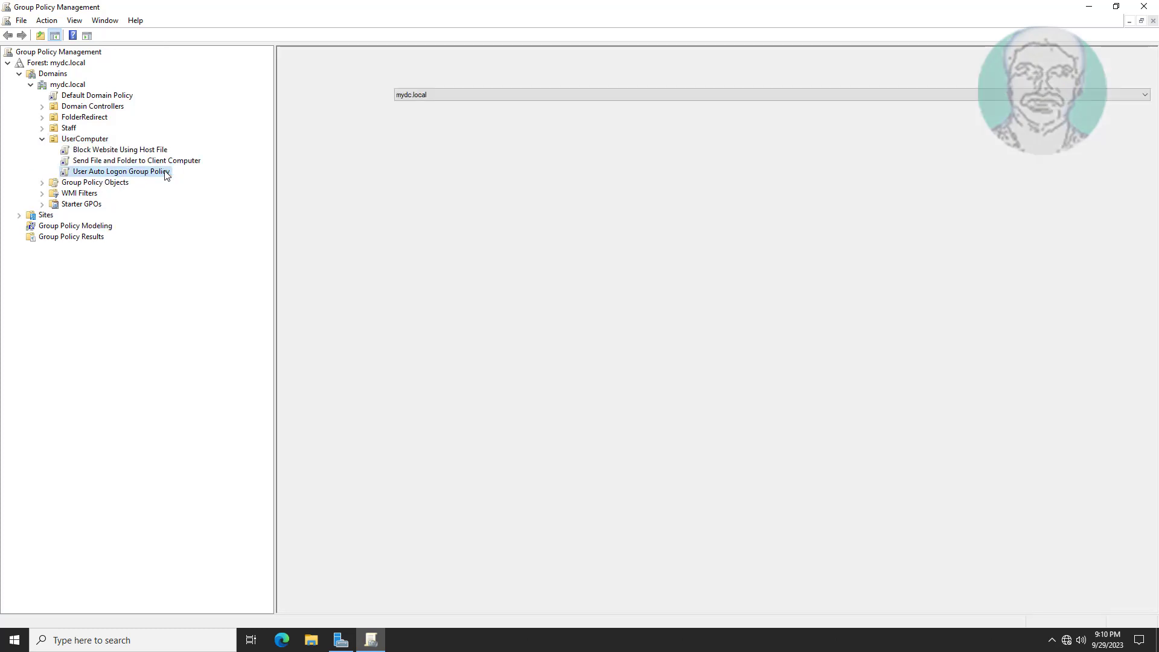
right_click(167, 171)
click(209, 179)
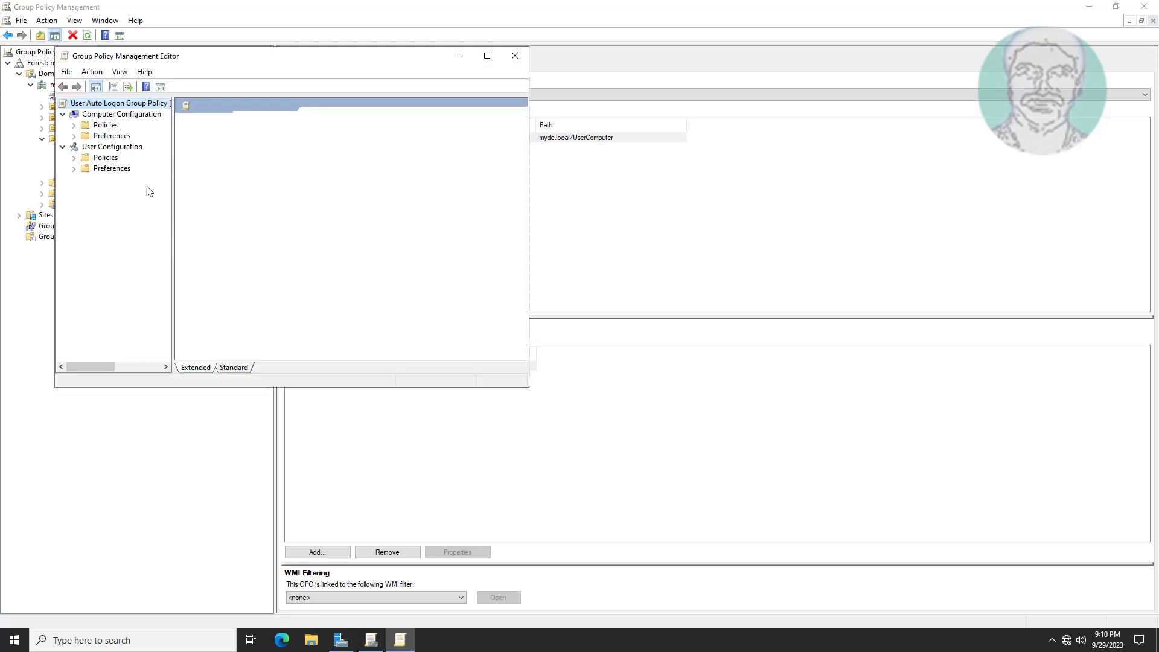
drag(529, 384, 771, 430)
drag(502, 388, 504, 487)
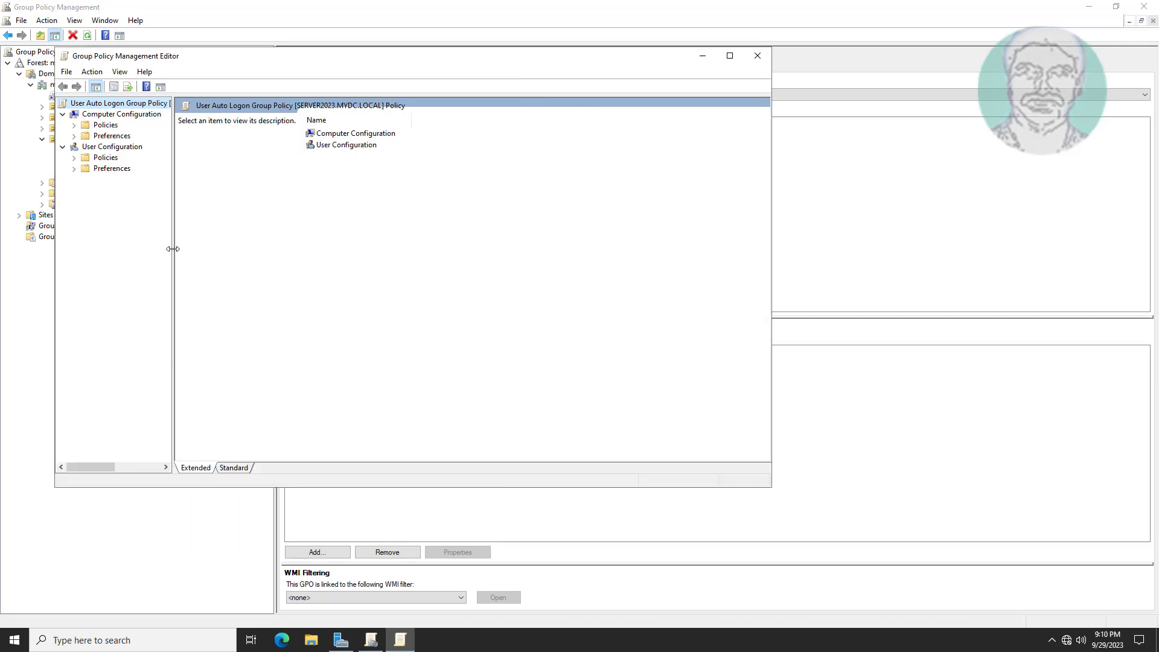
drag(174, 253, 247, 254)
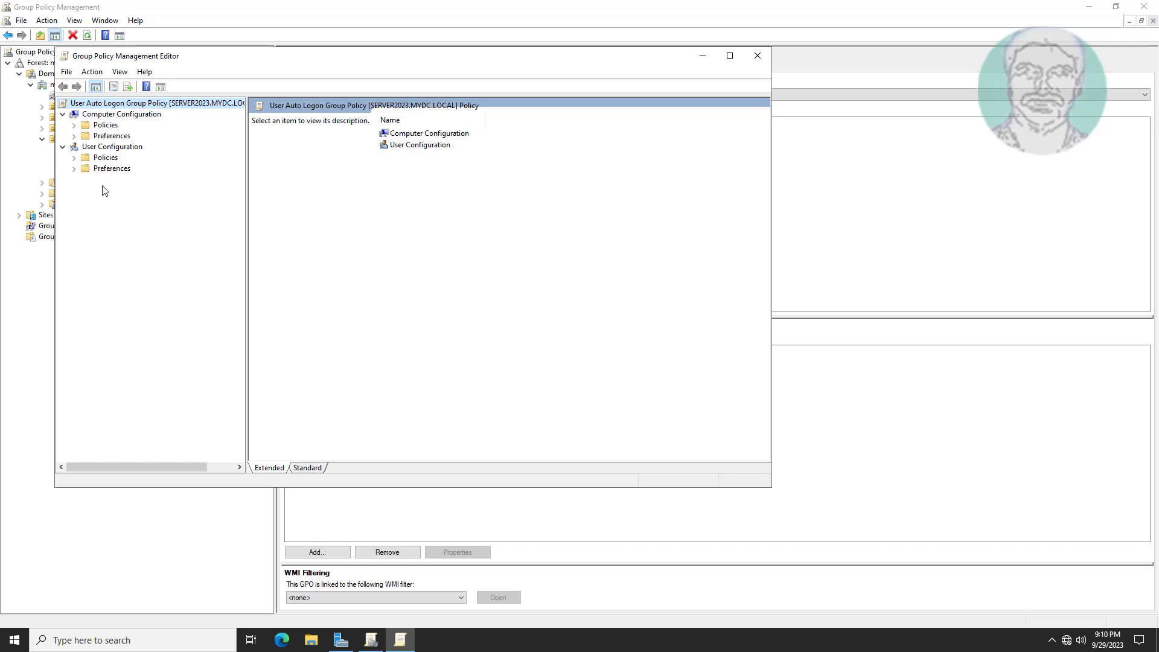
Show the Computer Configuration > Preferences > Windows Settings > Registry items
click(98, 136)
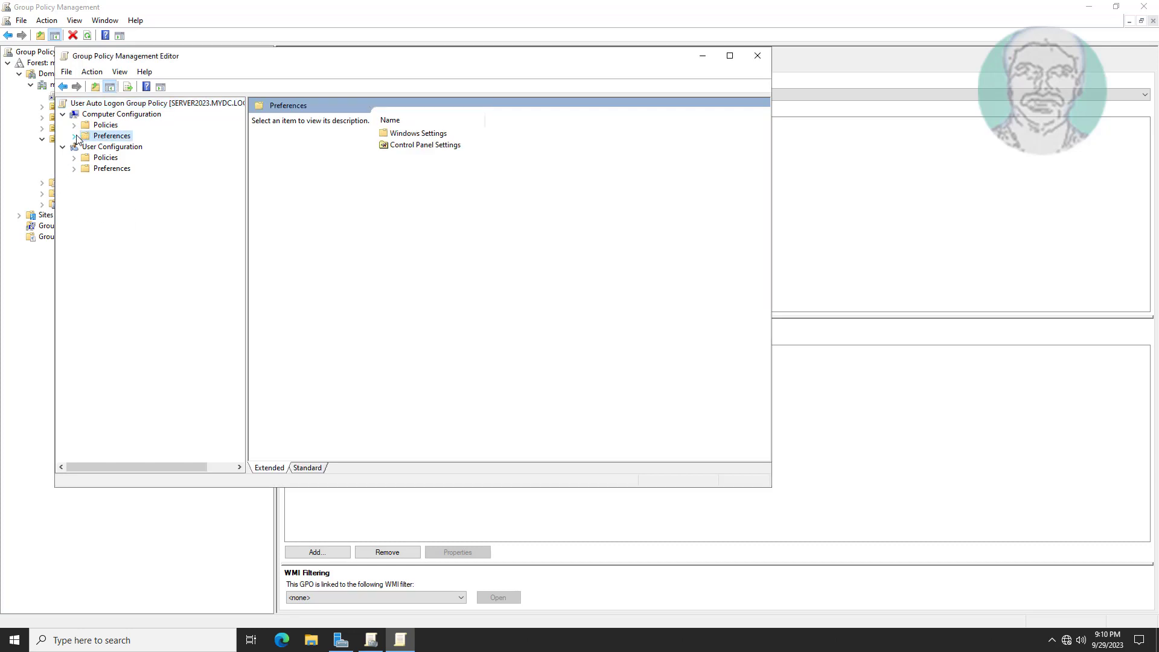
click(75, 137)
click(119, 148)
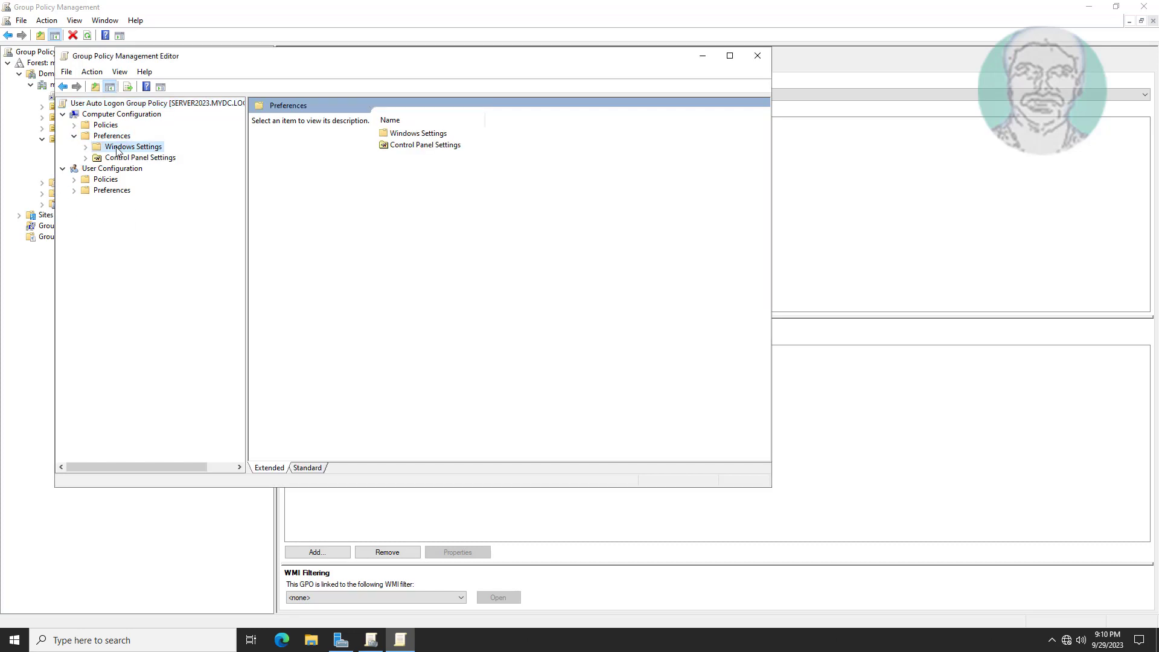
click(86, 148)
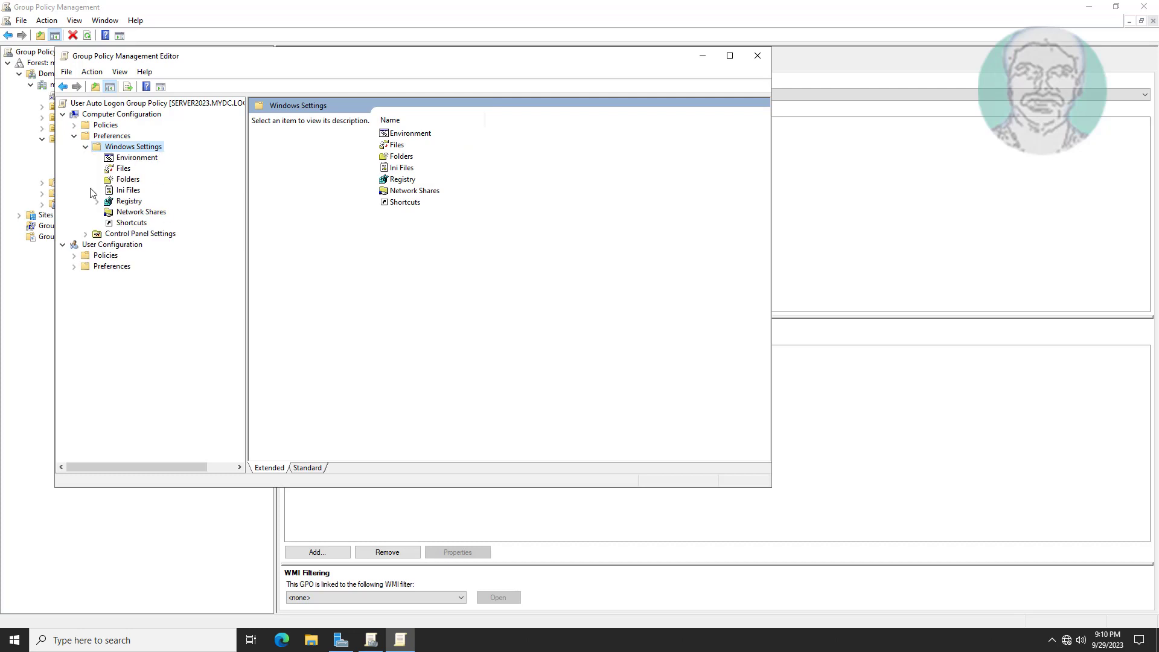
click(129, 202)
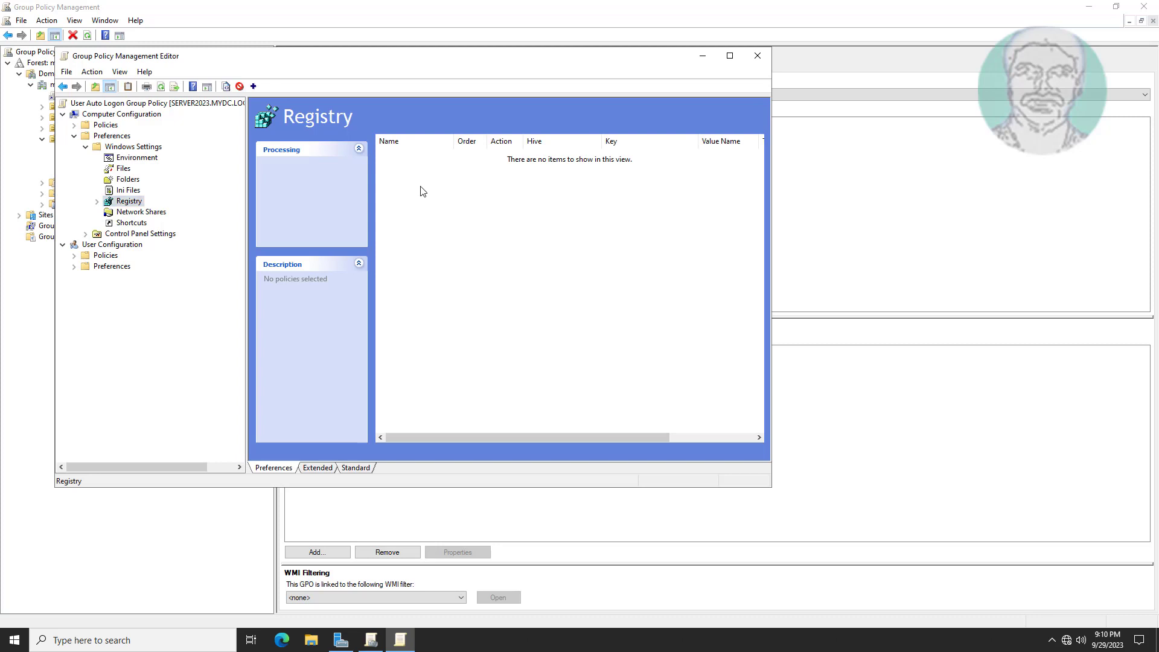
Create a new Registry Item on hive HKEY_LOCAL_MACHINE and browse for its key path
right_click(423, 191)
mouse_move(448, 195)
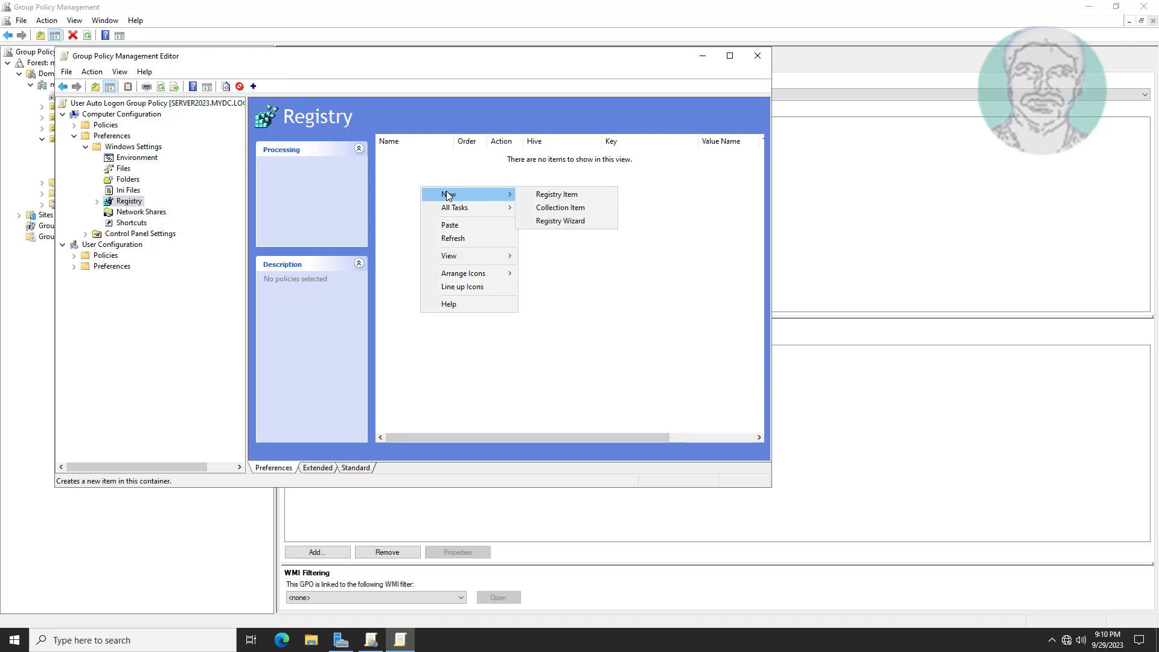
click(568, 197)
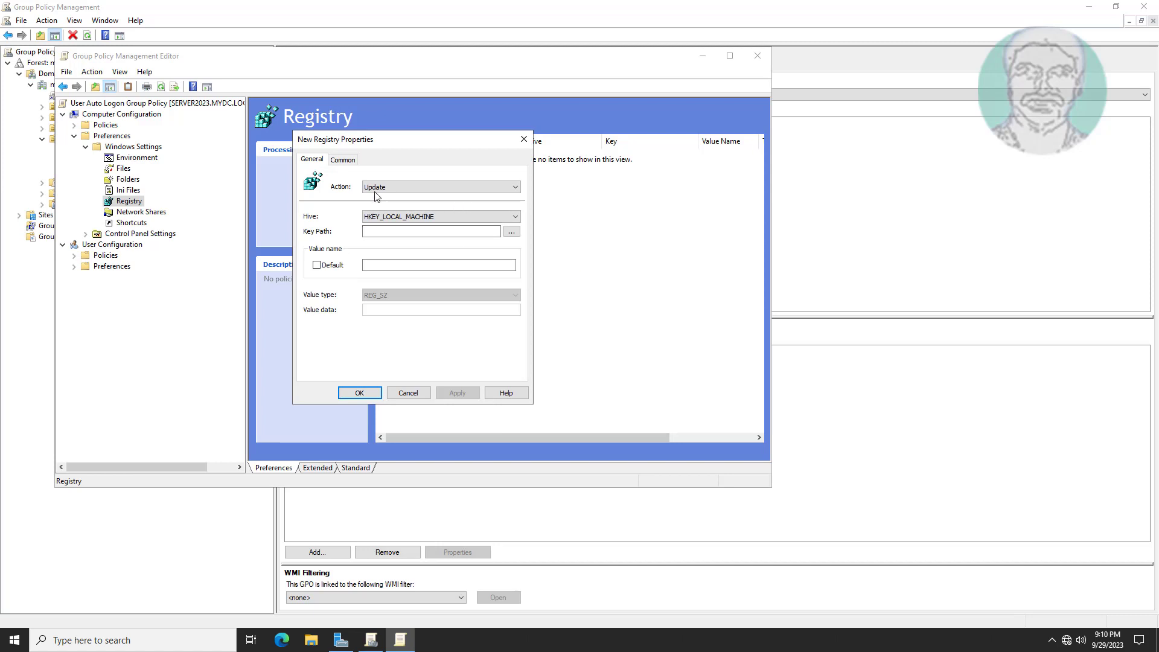
click(494, 218)
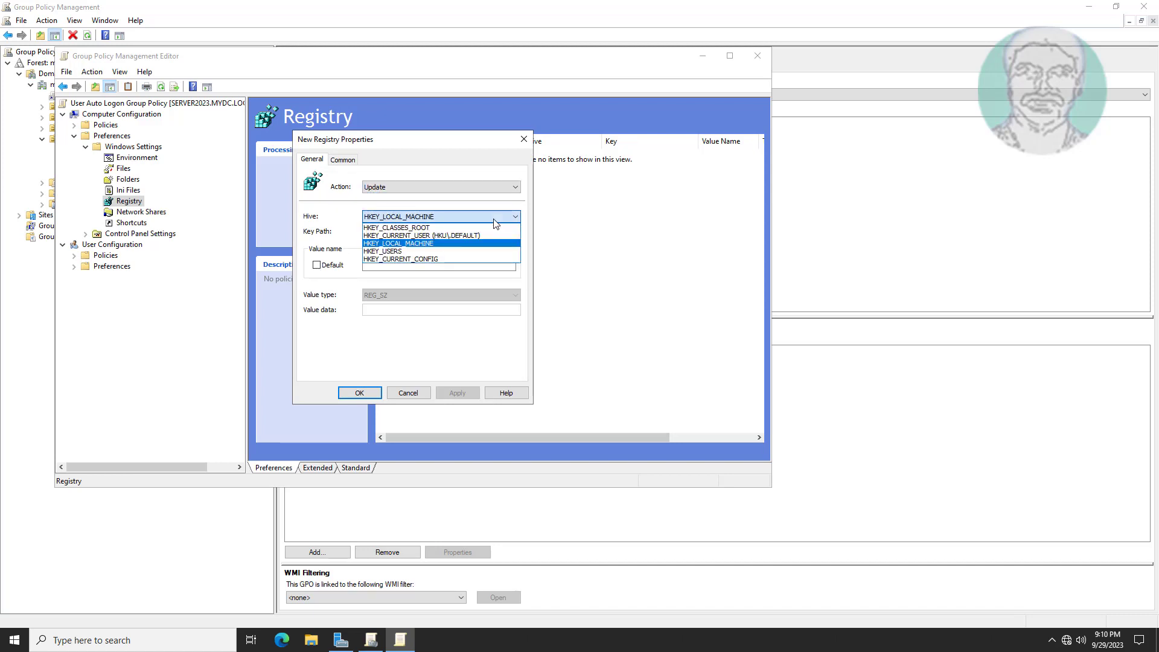
click(429, 244)
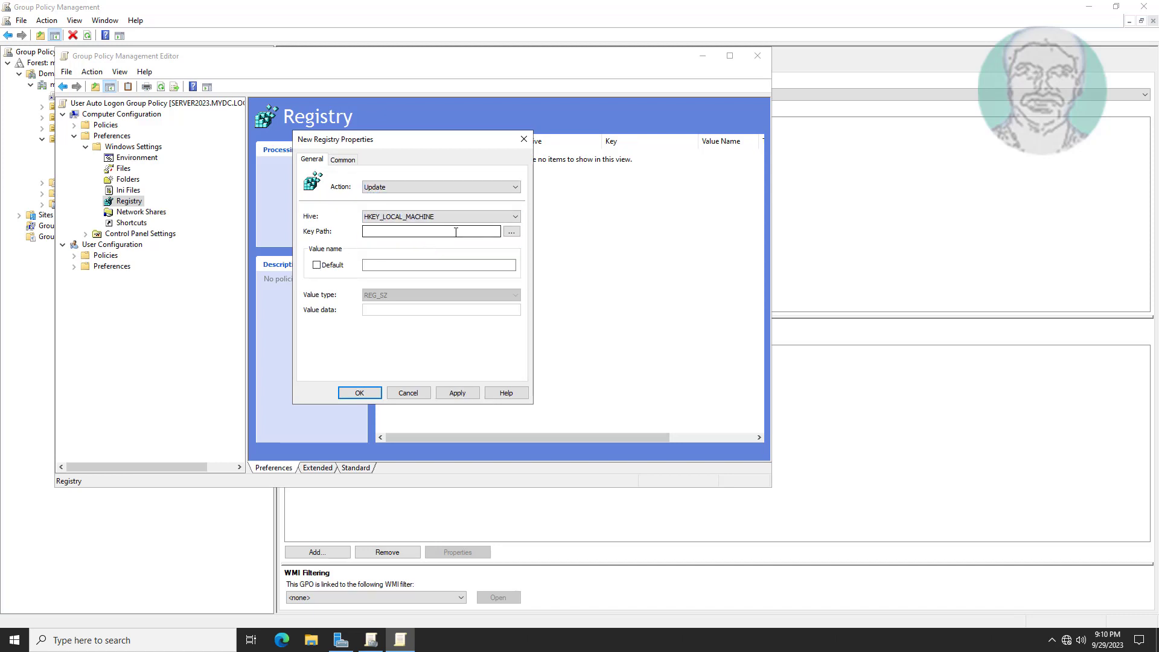
click(512, 232)
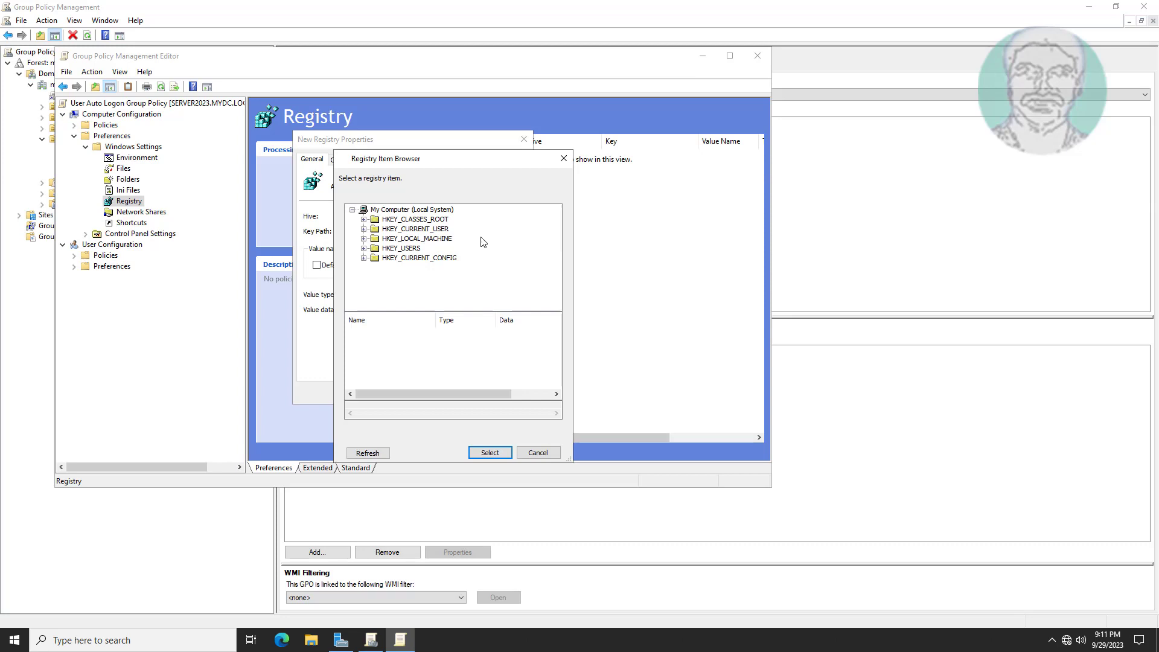
Expand HKEY_LOCAL_MACHINE > SOFTWARE > Microsoft in the Registry Item Browser
click(378, 239)
click(364, 239)
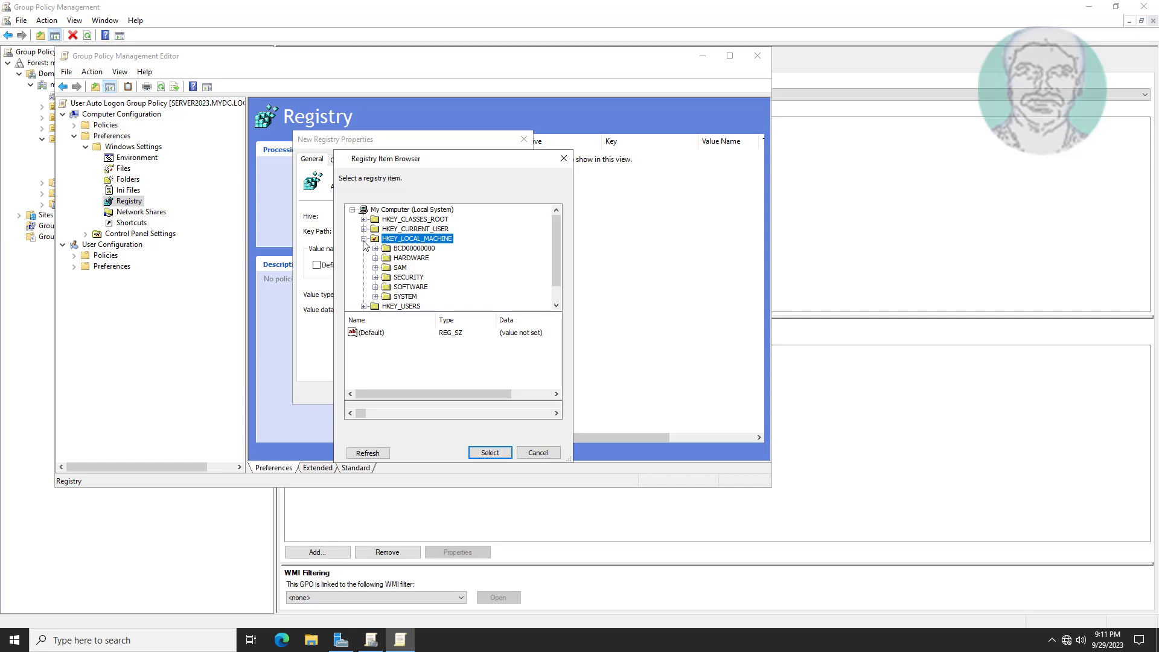
click(399, 288)
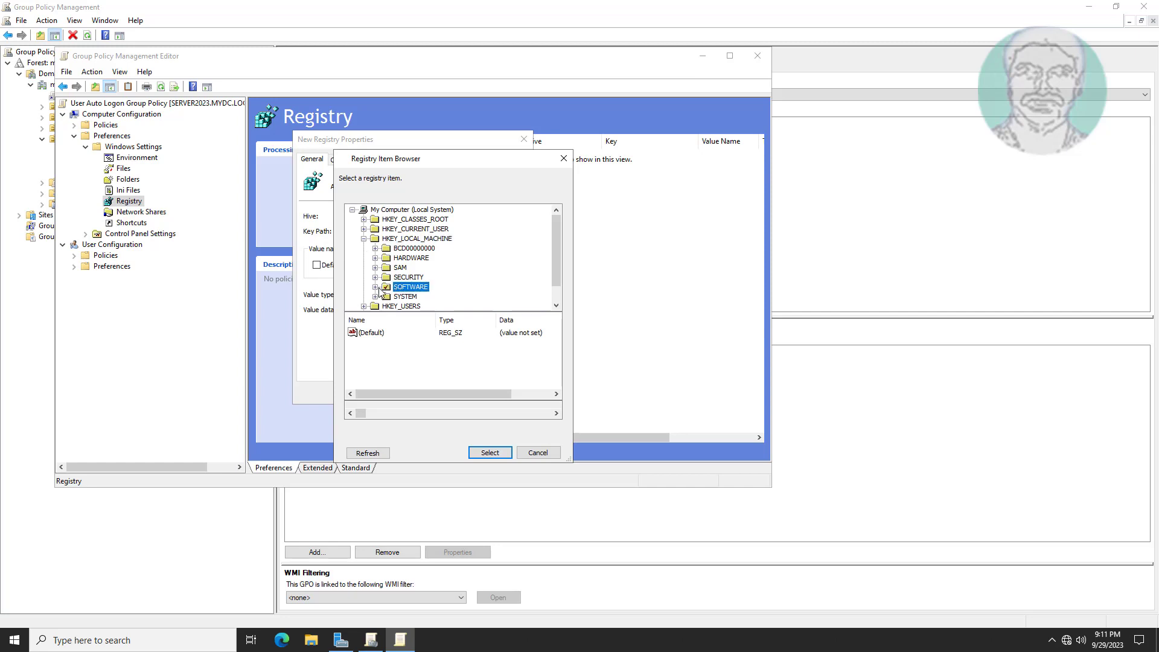
click(375, 287)
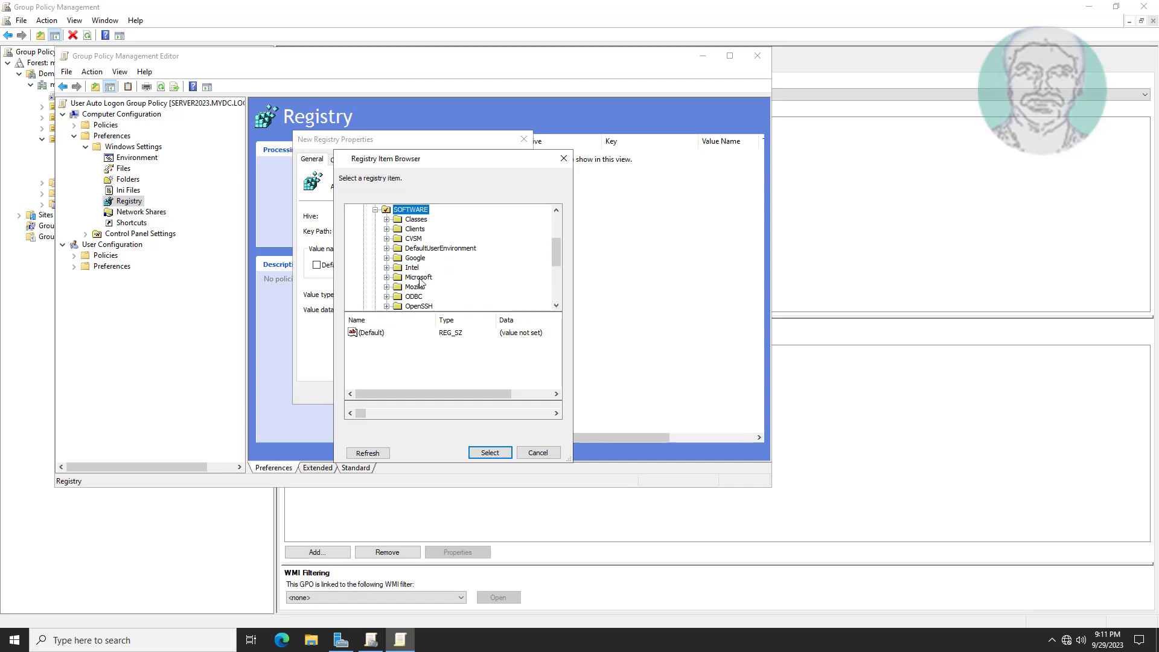
click(398, 280)
click(387, 278)
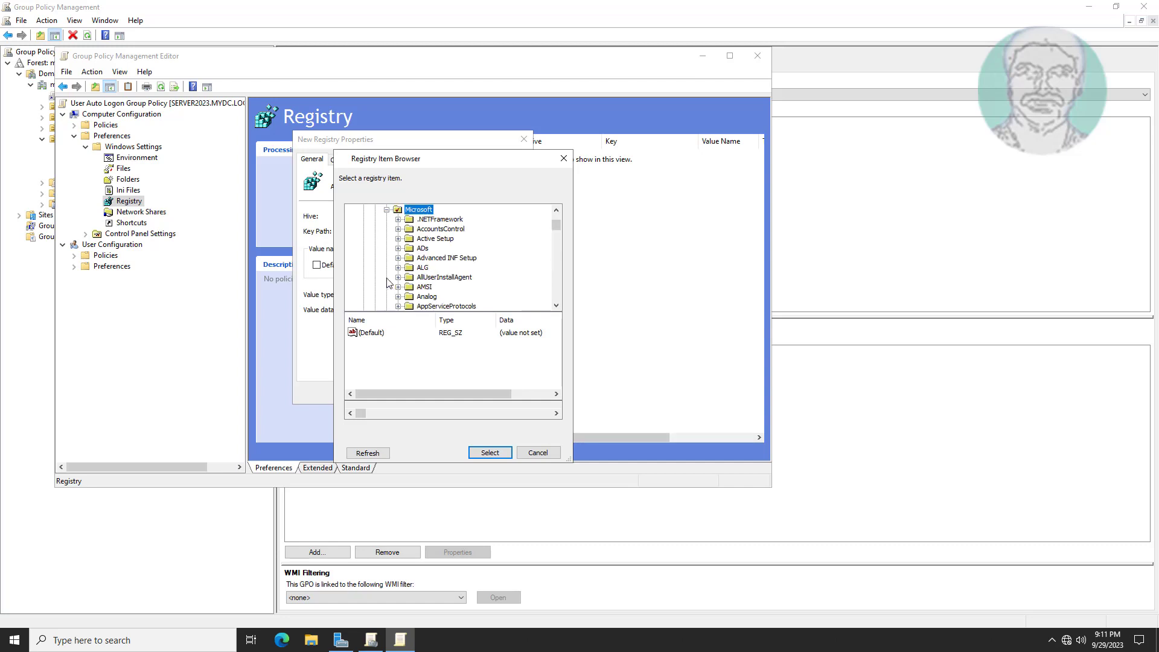
scroll(423, 275, down, 10)
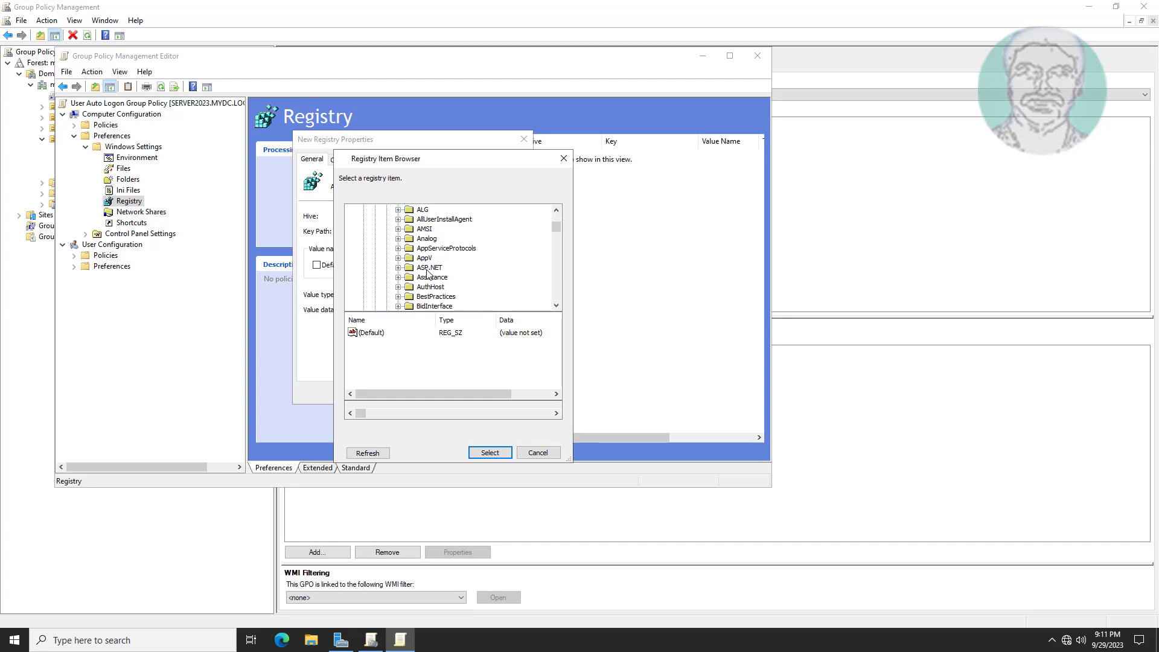
scroll(427, 275, down, 15)
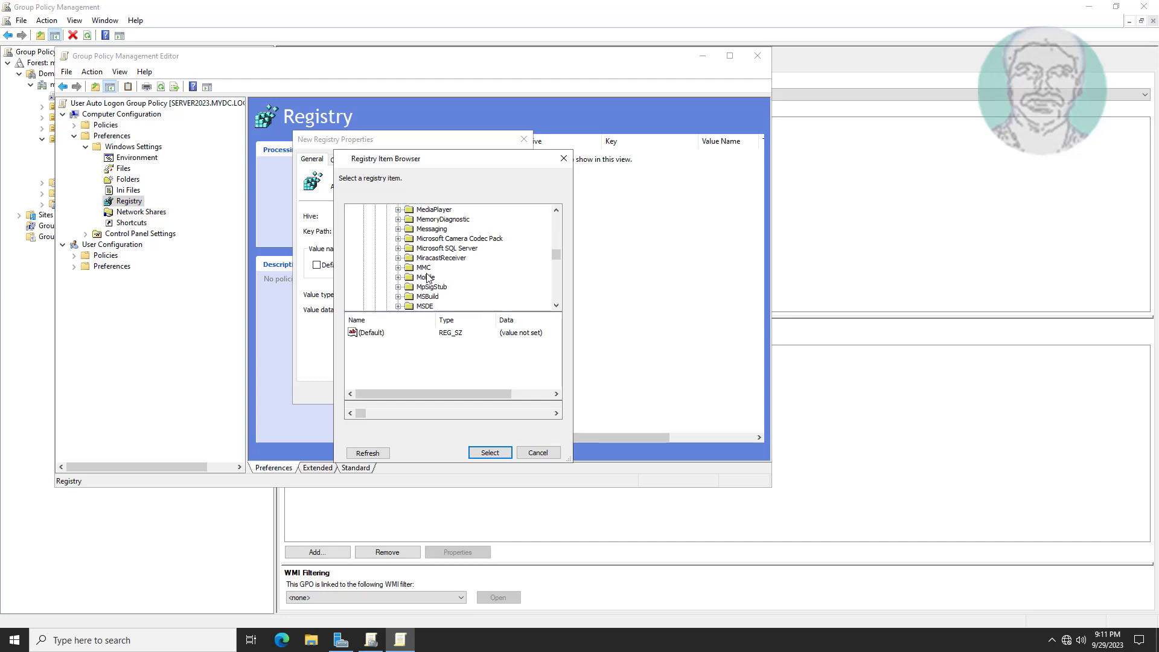
scroll(427, 277, down, 15)
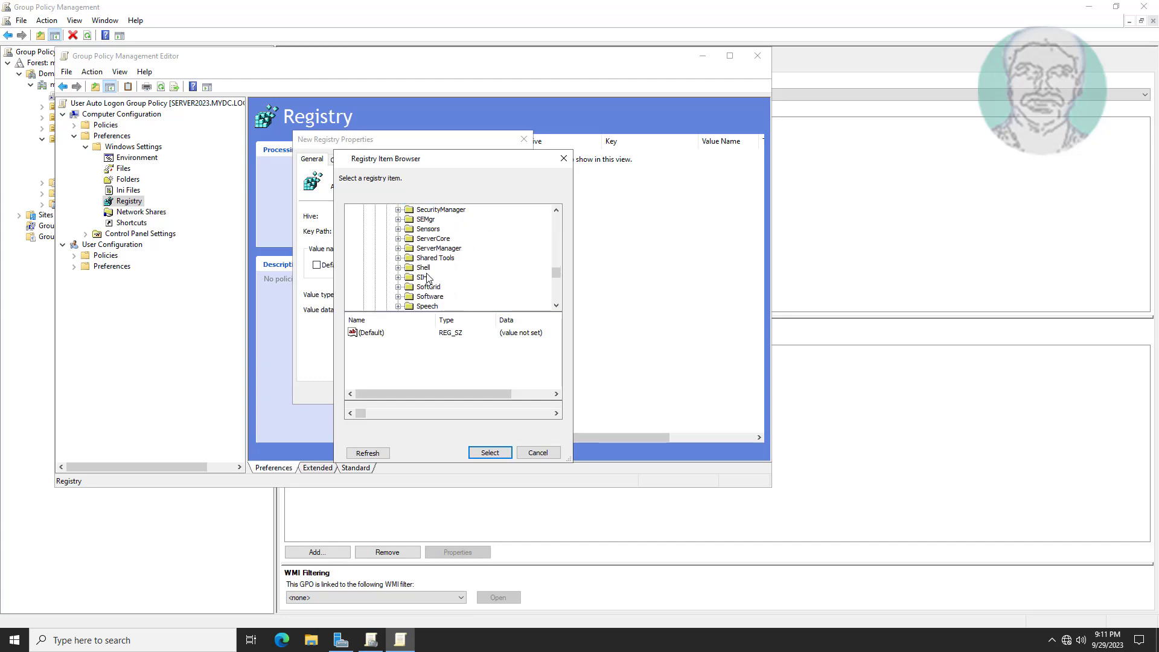
scroll(427, 277, down, 12)
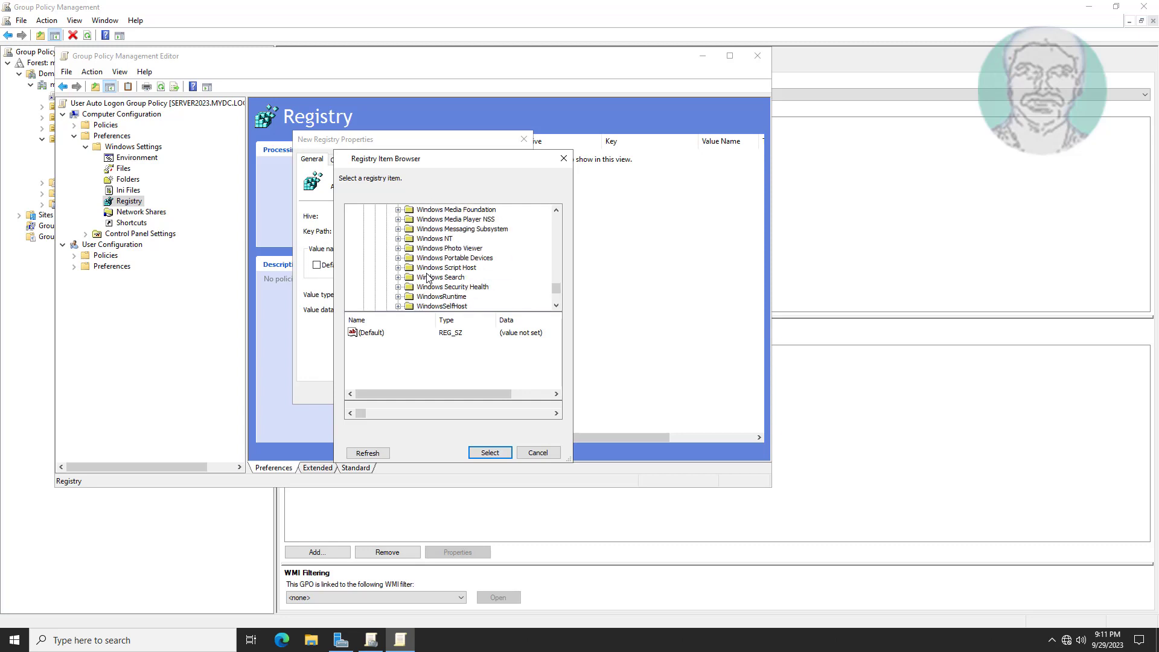
Select Windows NT > CurrentVersion > Winlogon as the key path
click(426, 240)
click(398, 239)
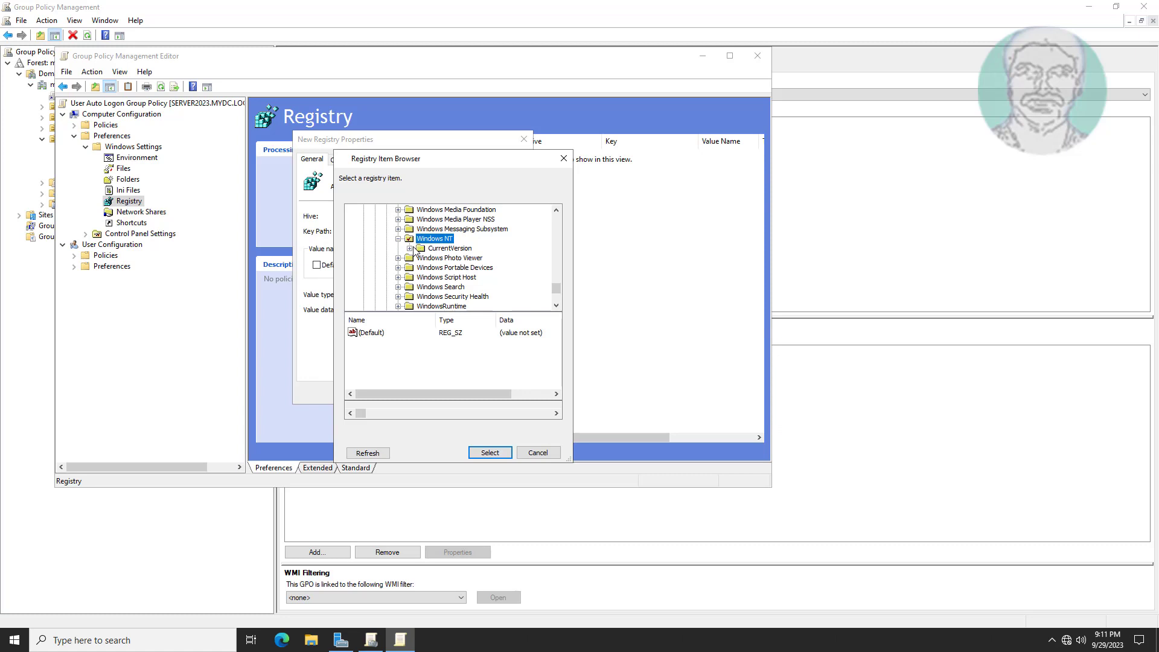
double_click(420, 249)
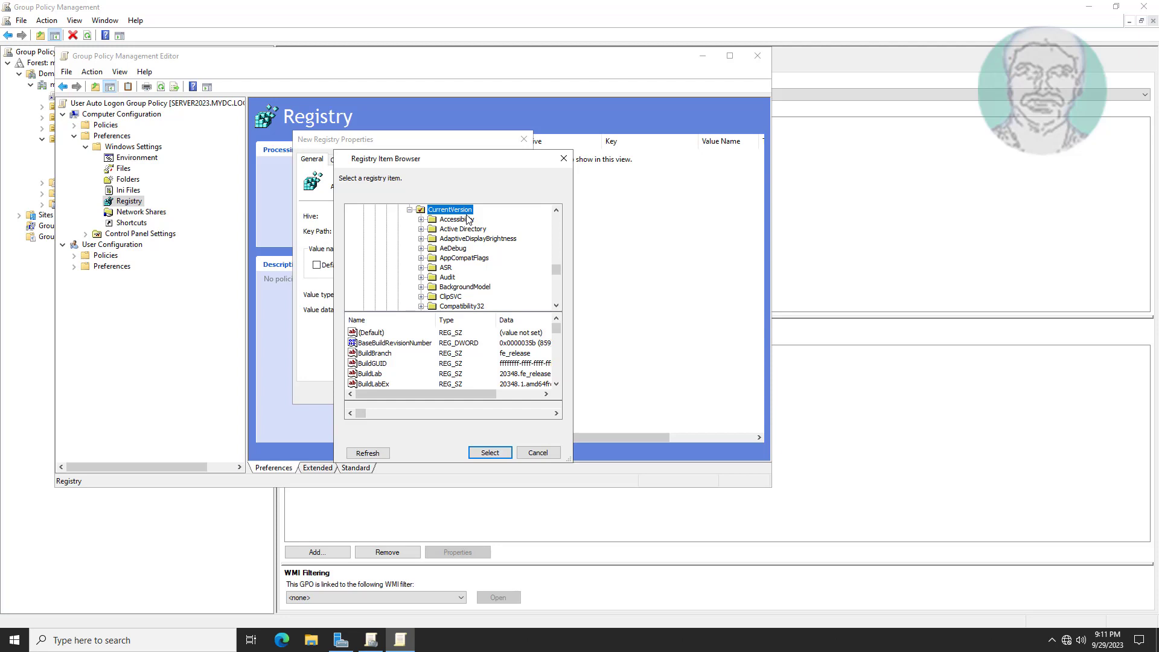
scroll(483, 293, down, 18)
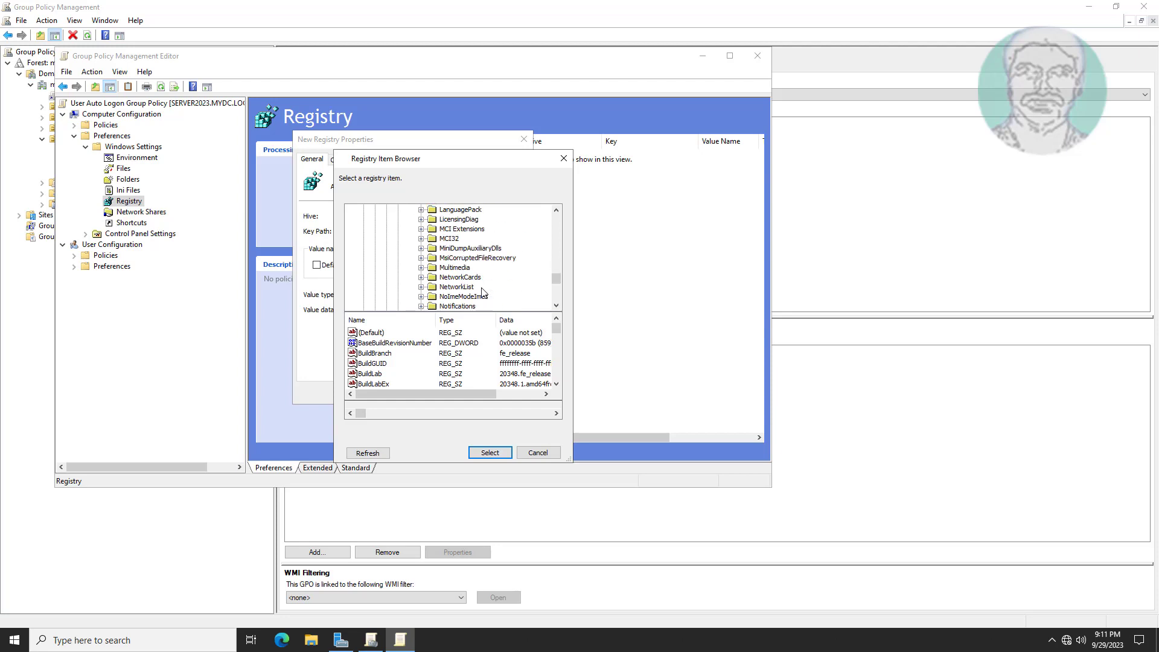
scroll(483, 293, down, 10)
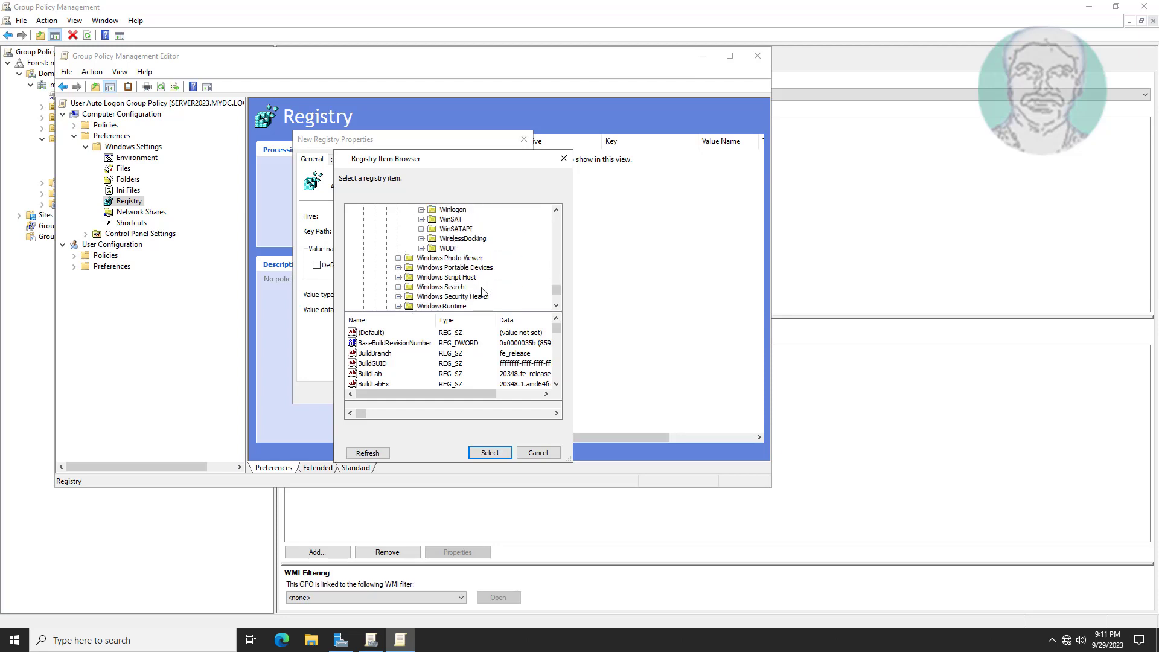
scroll(482, 293, up, 1)
click(452, 239)
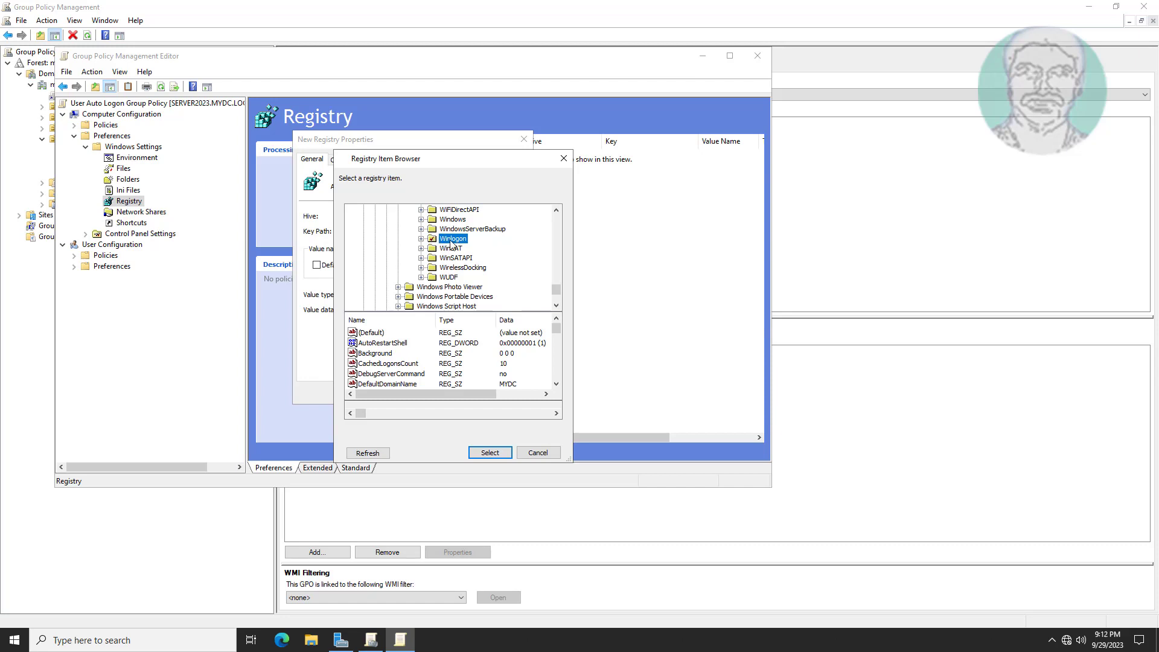
click(504, 453)
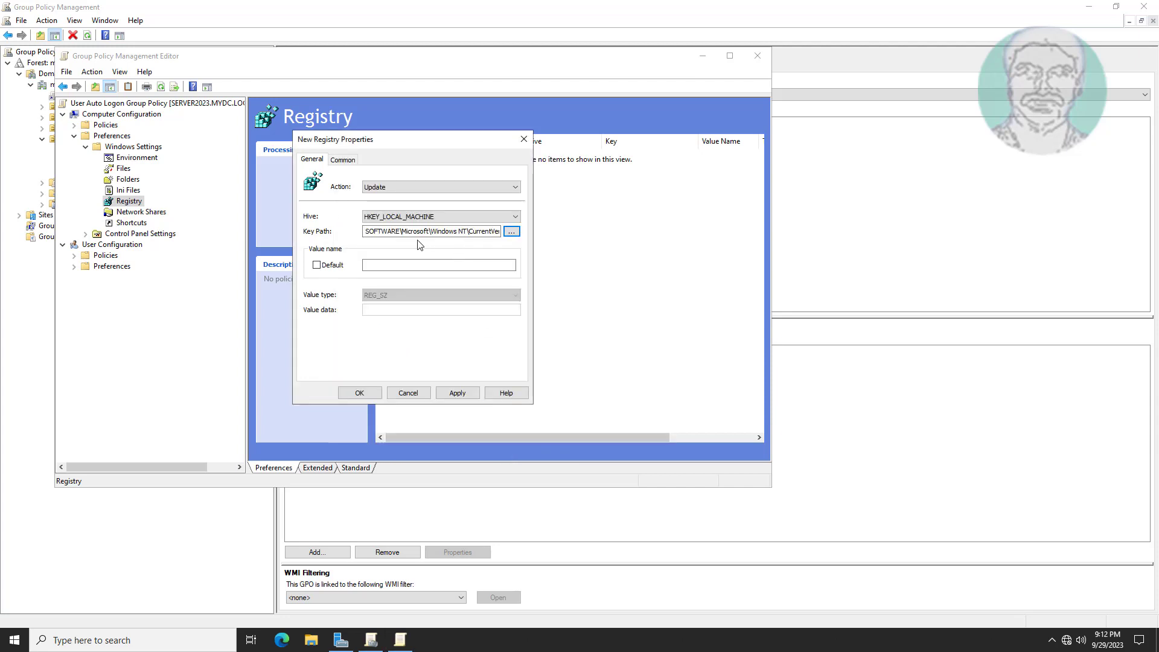
Set value name AutoAdminLogon with value data 1 and save the registry item
click(375, 266)
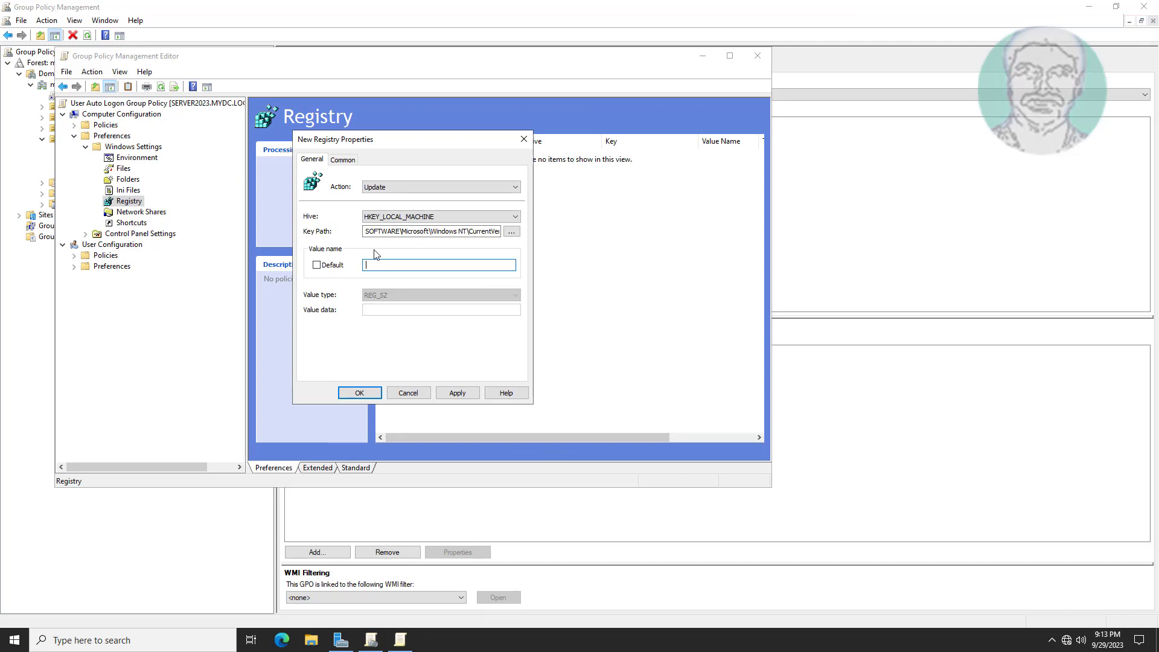
text(AutoAdmin)
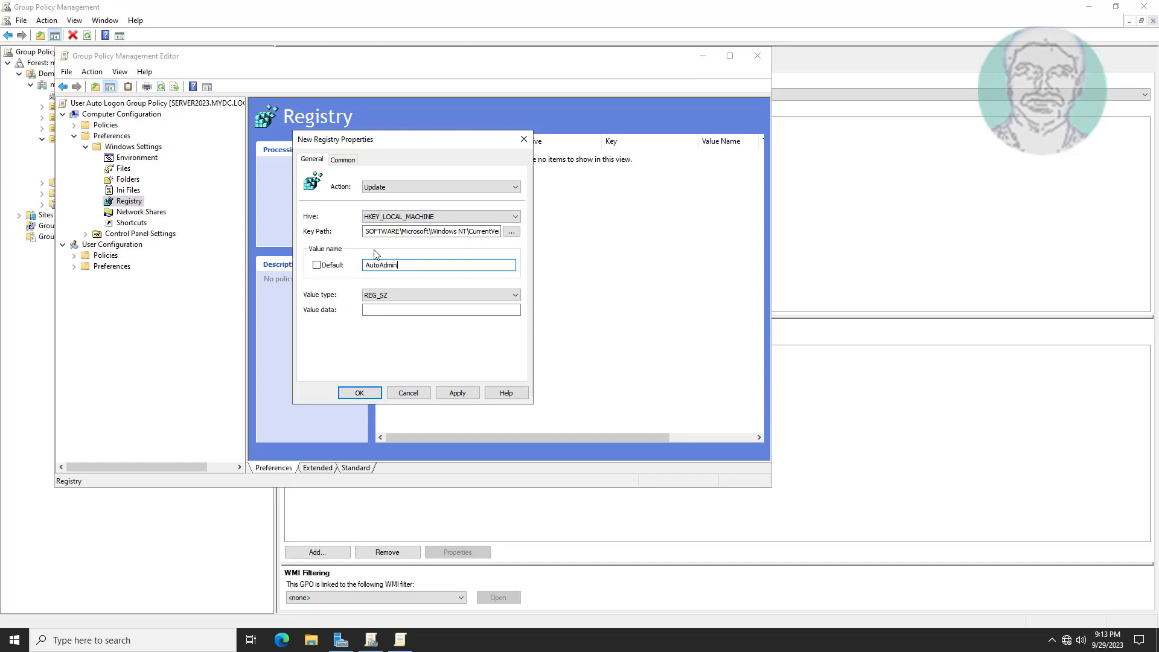
text(Logon)
click(372, 311)
text(1)
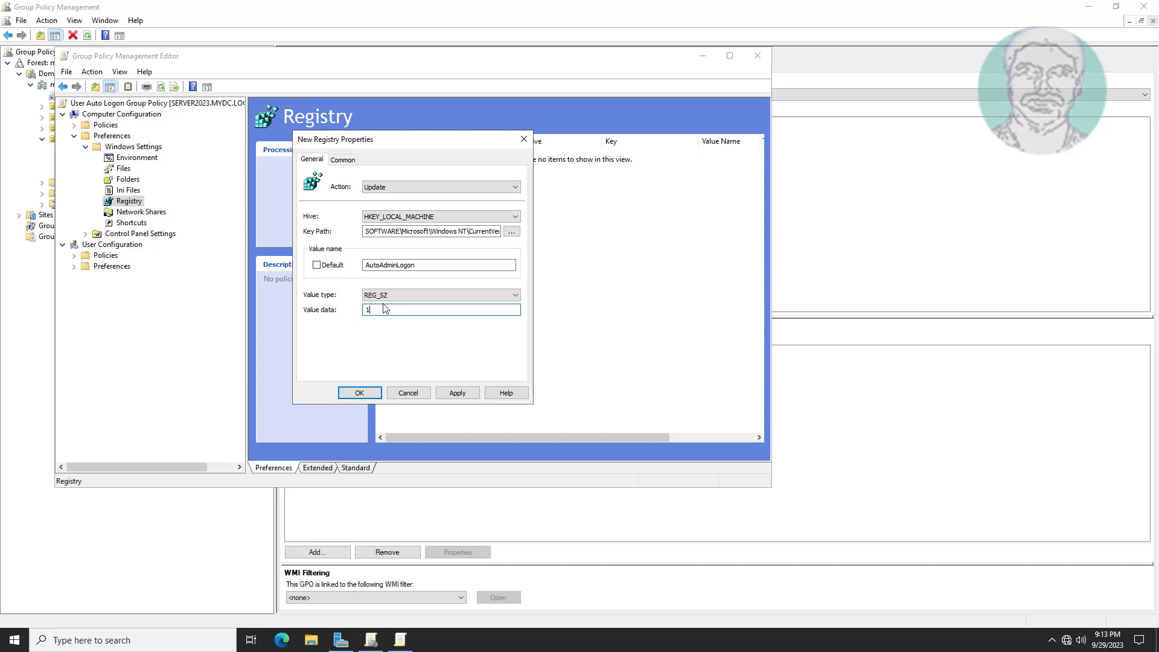
click(457, 394)
click(359, 393)
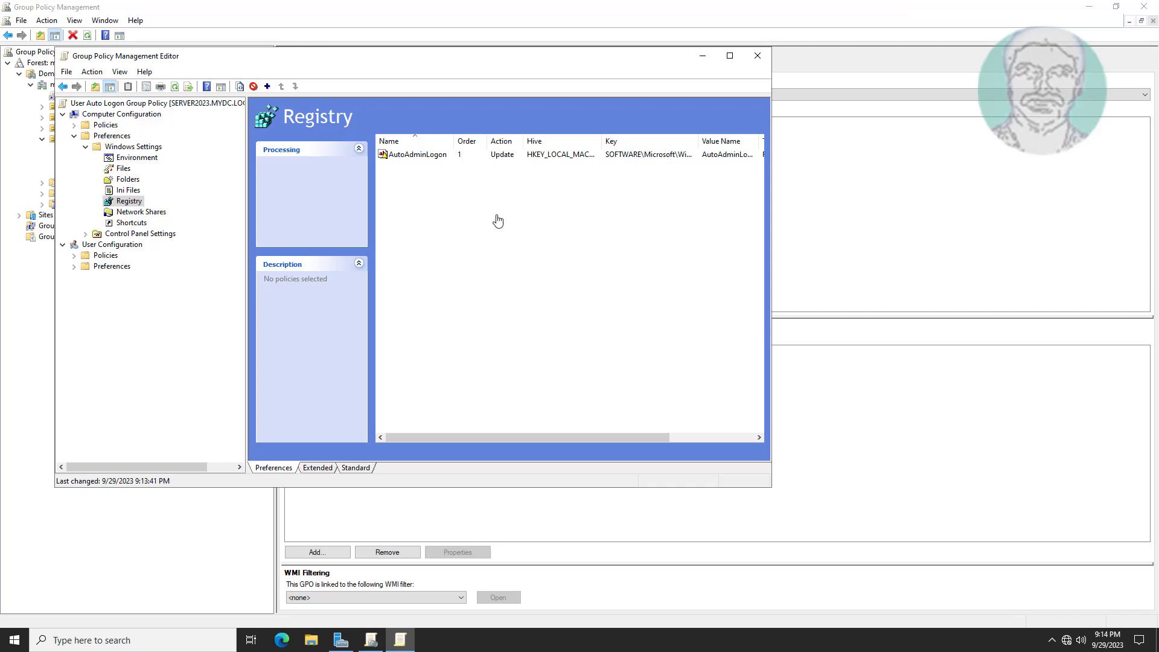
Start a new Registry Item and open its Key Path browser
right_click(460, 201)
mouse_move(493, 209)
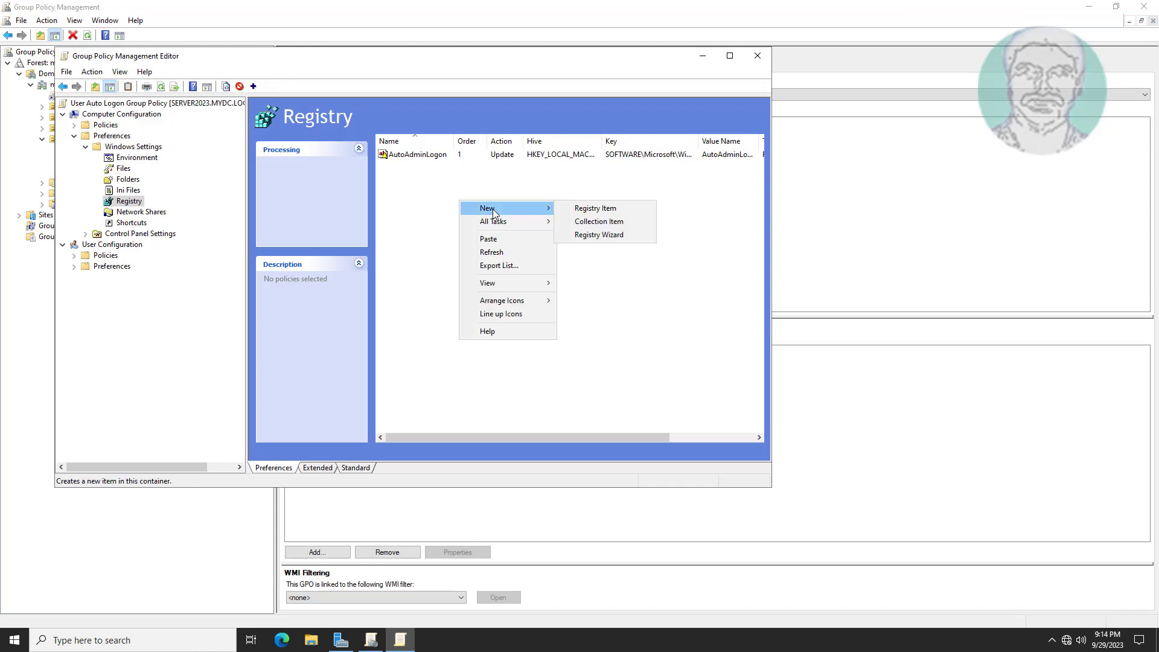
click(622, 209)
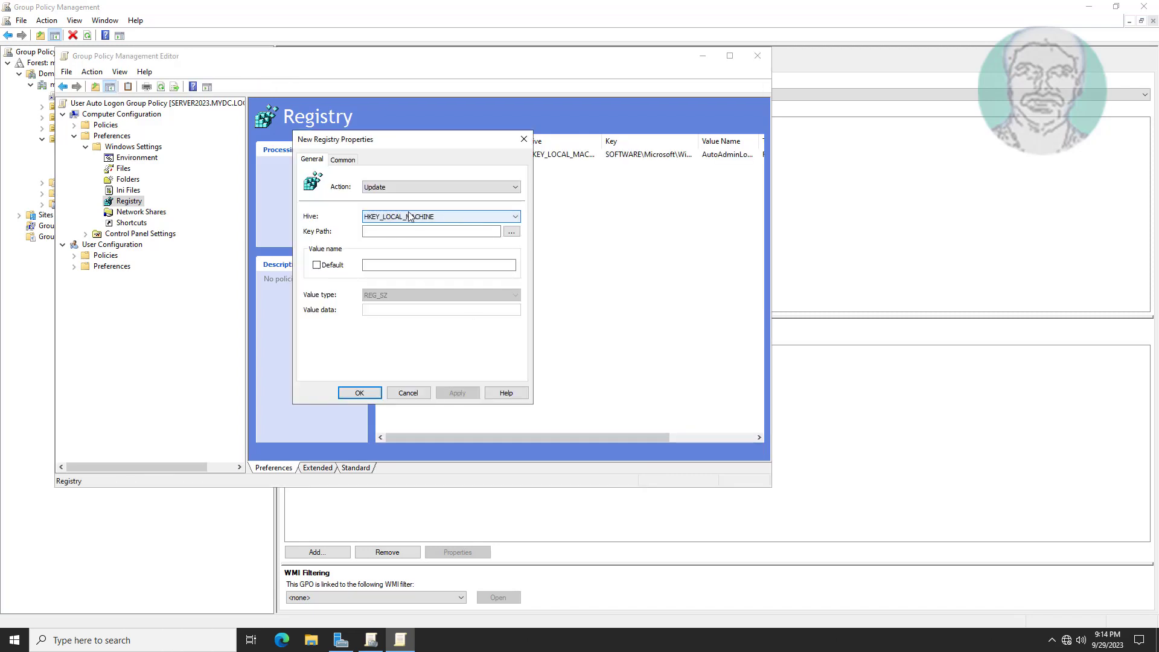
click(511, 231)
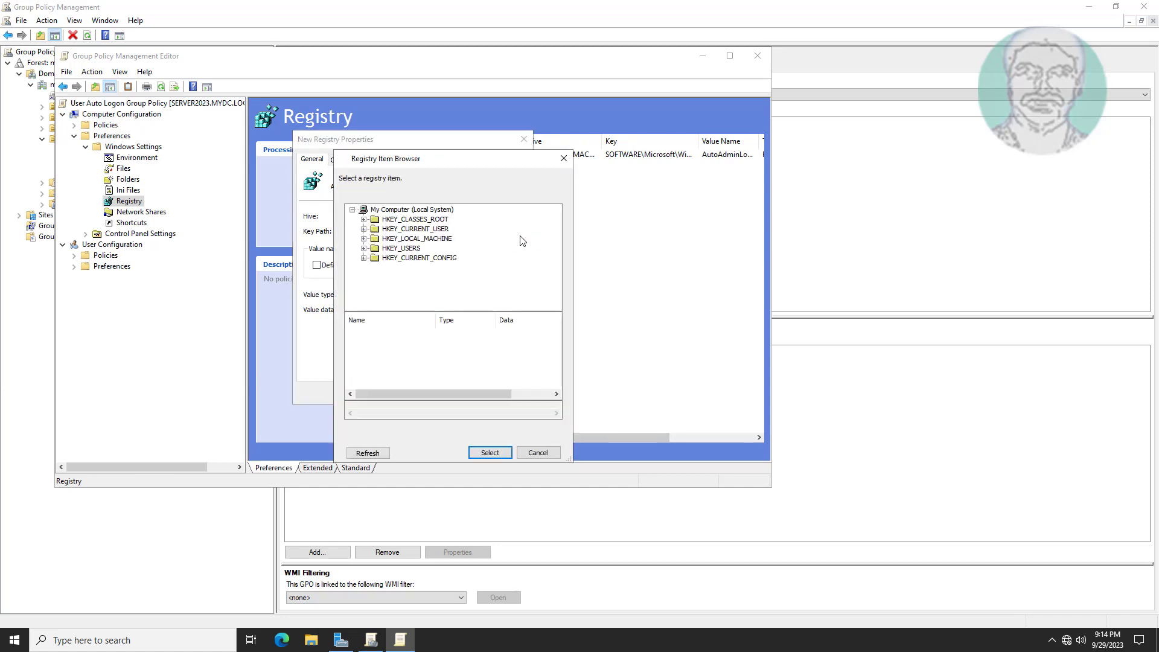
Expand HKEY_LOCAL_MACHINE\SOFTWARE\Microsoft in the Registry Item Browser
click(379, 239)
click(364, 239)
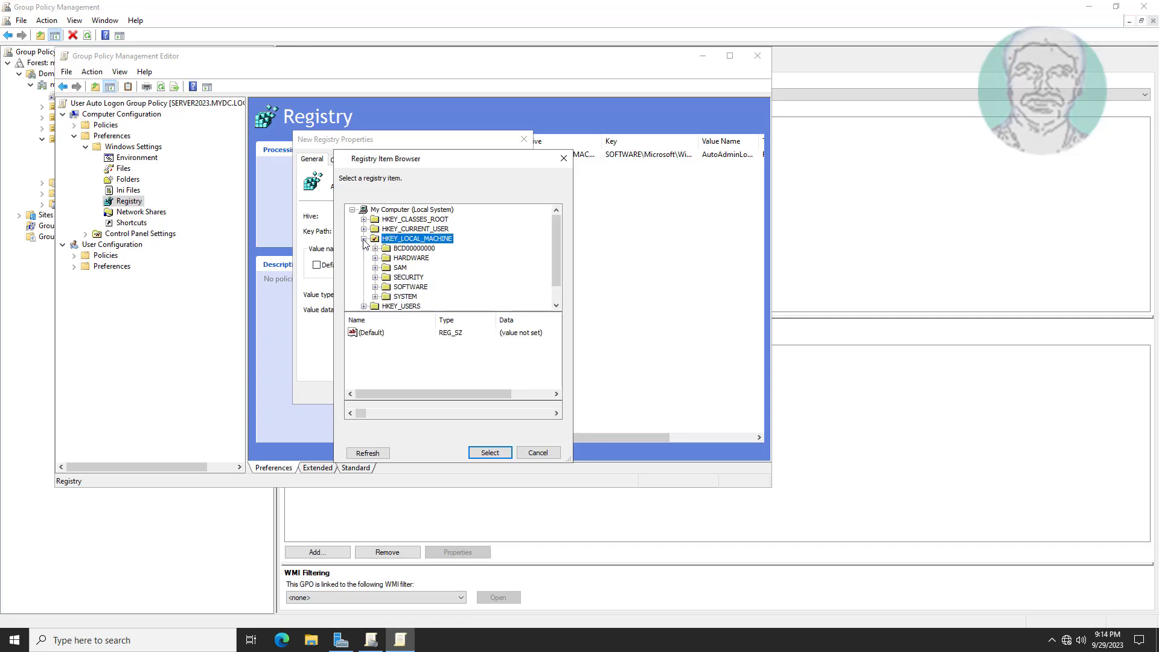
click(419, 288)
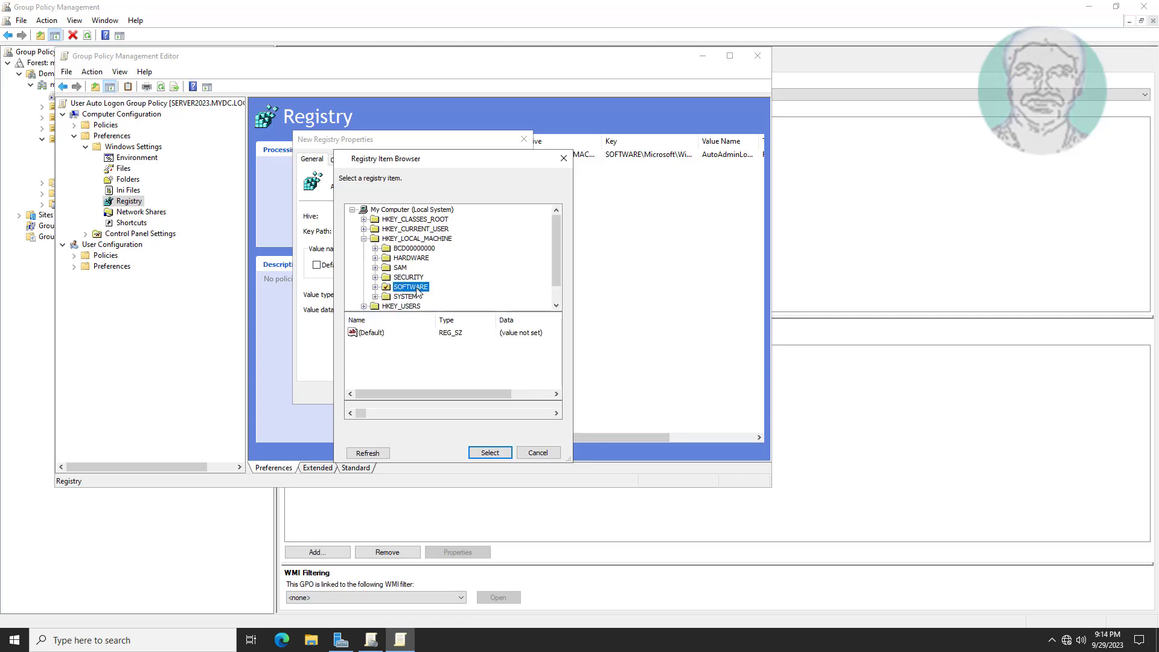
click(376, 288)
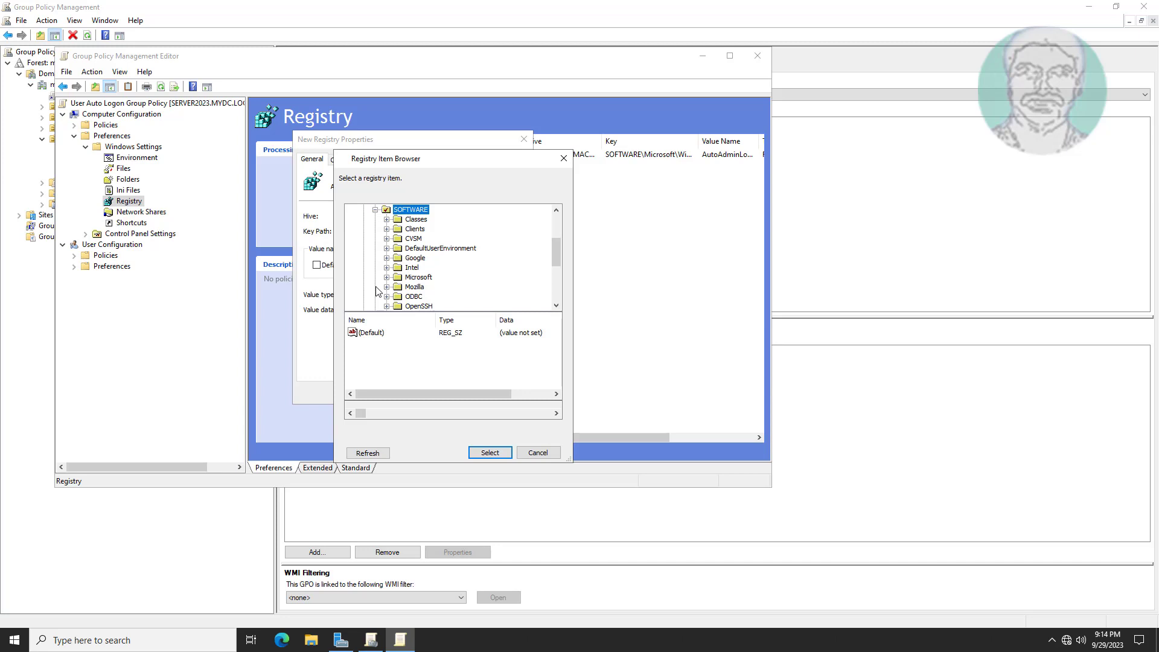
click(418, 277)
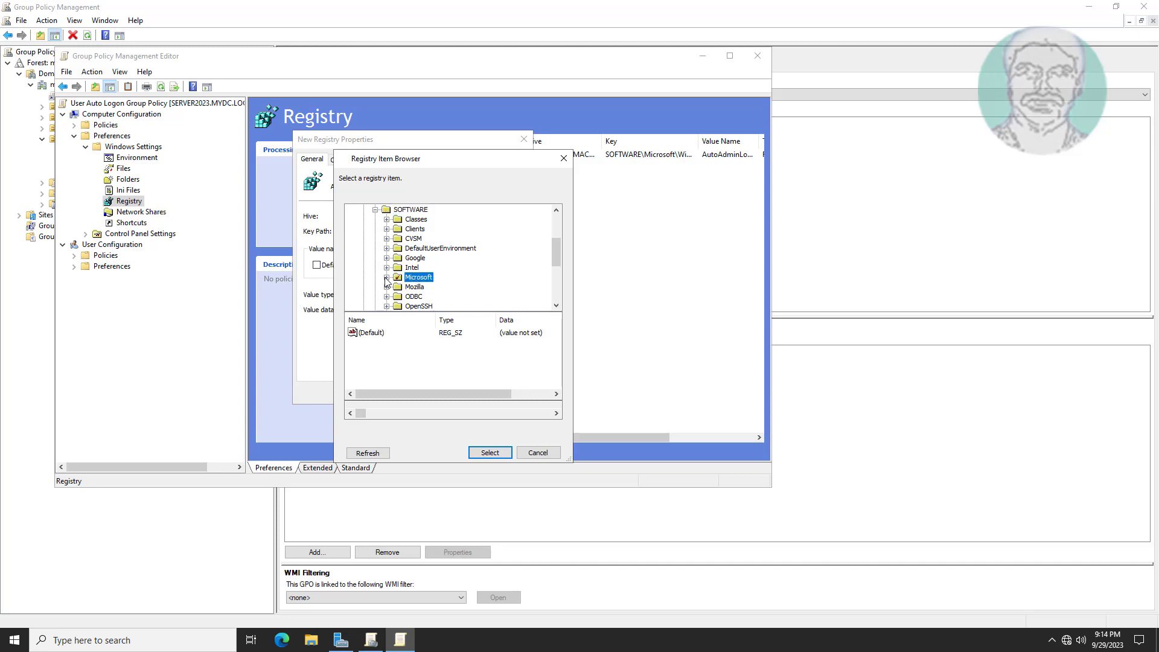
click(387, 278)
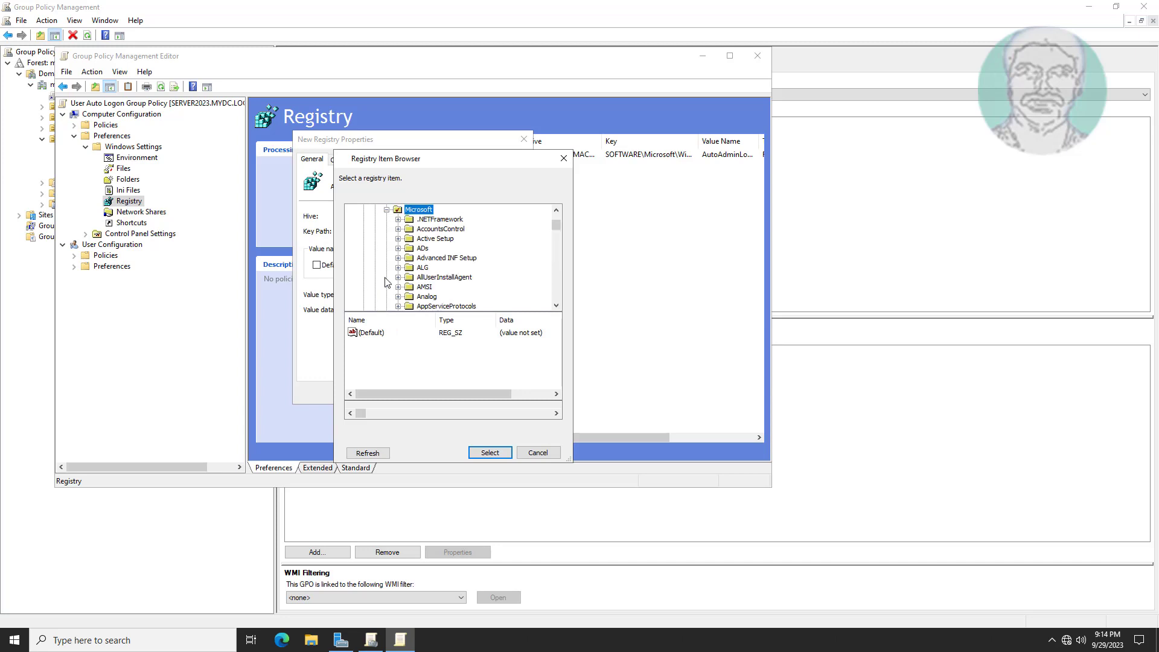
scroll(443, 279, down, 3)
scroll(442, 279, down, 20)
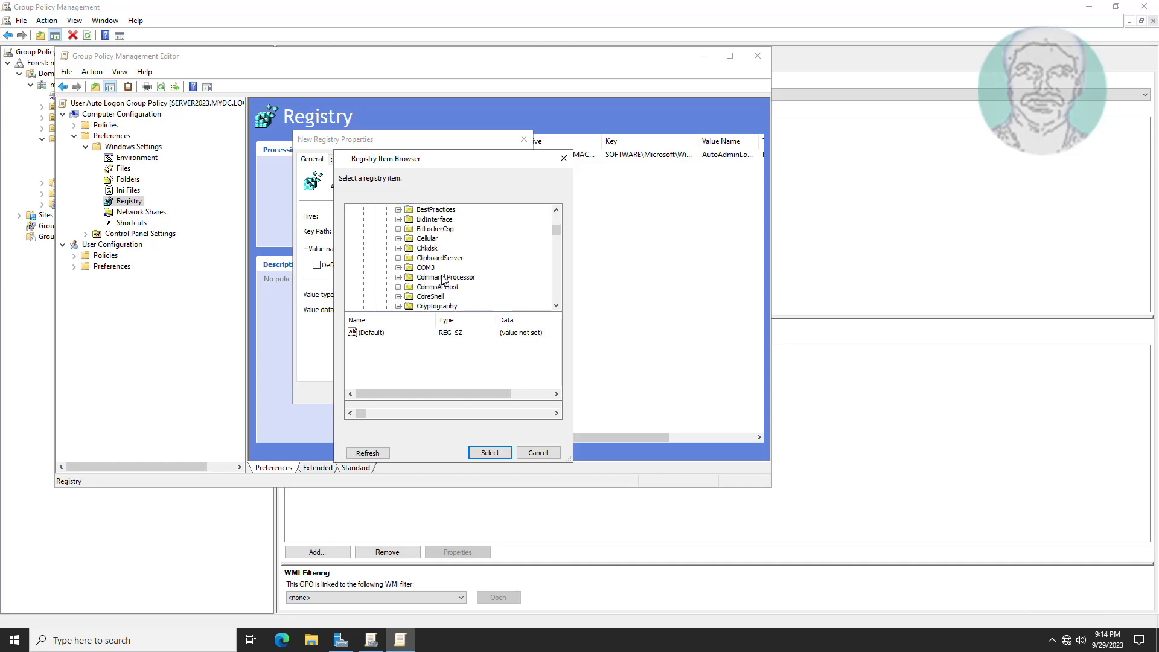
scroll(444, 286, down, 15)
scroll(446, 289, down, 10)
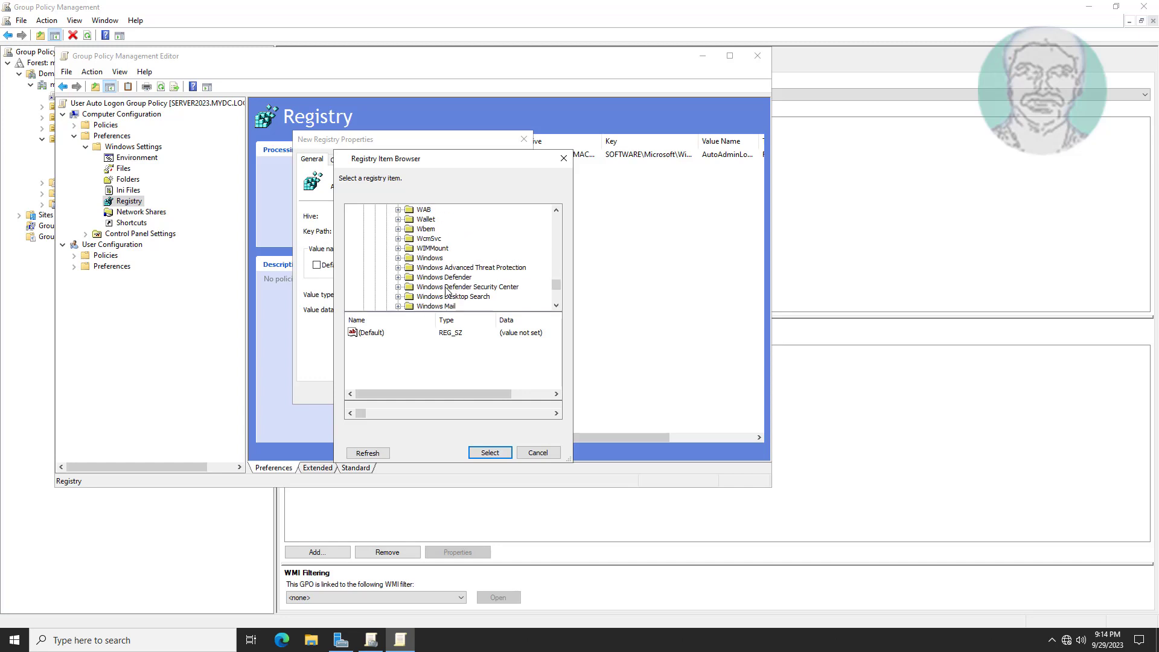
scroll(445, 292, down, 1)
scroll(446, 291, down, 3)
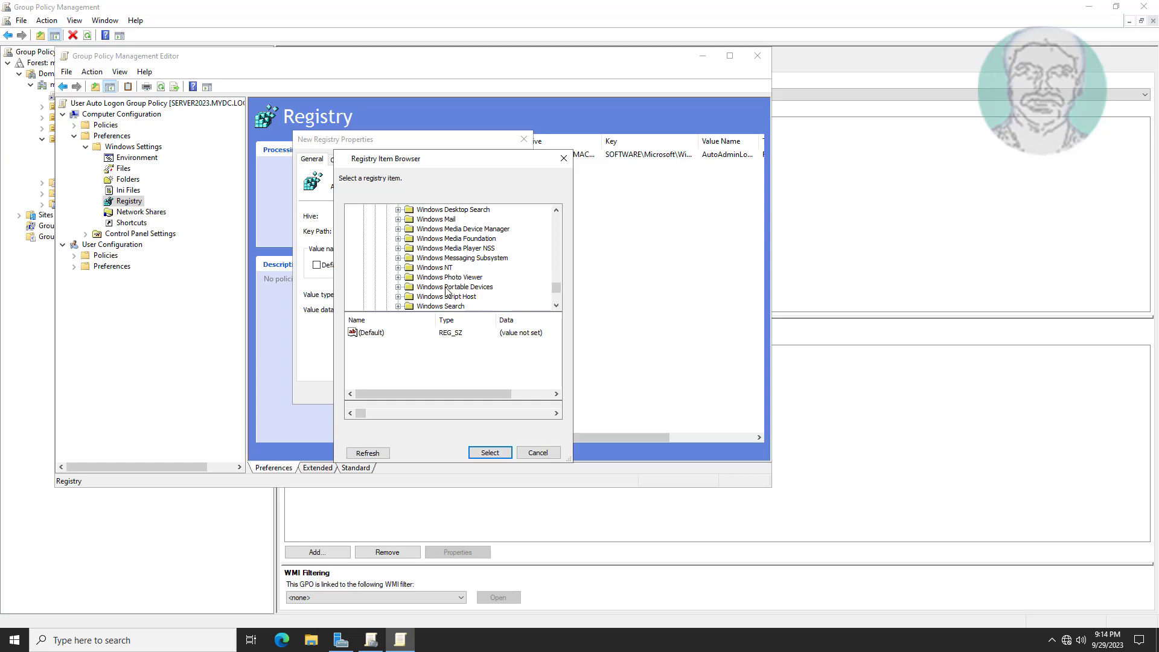
Open Windows NT\CurrentVersion\Winlogon and pick the DefaultDomainName value
click(434, 240)
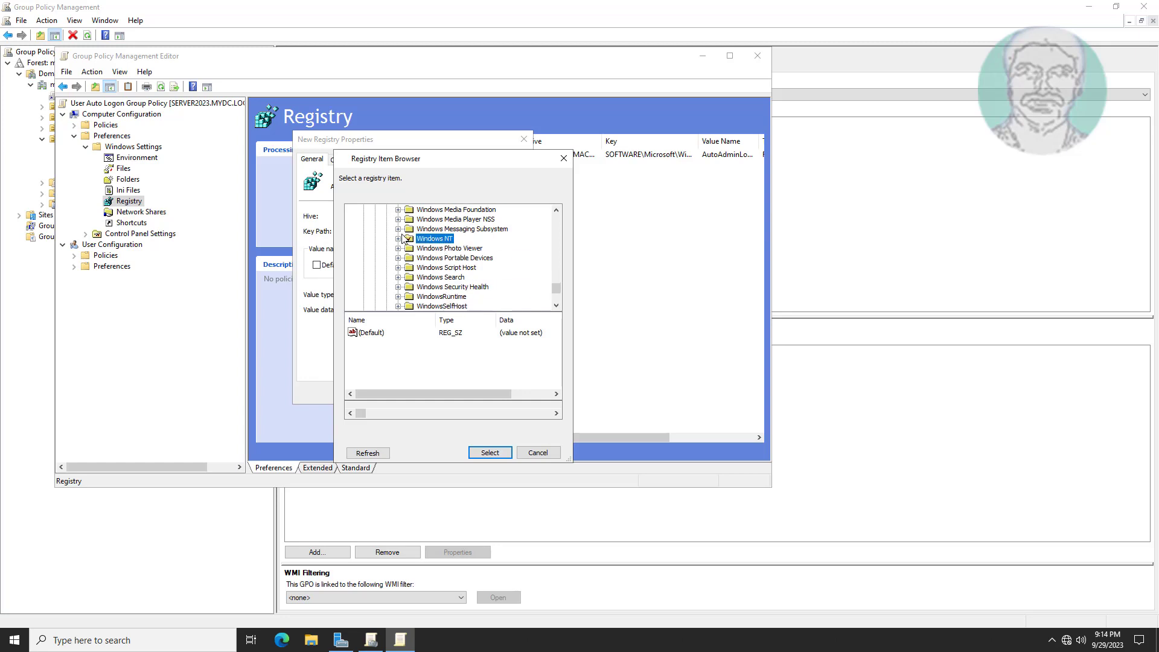
click(399, 239)
click(439, 249)
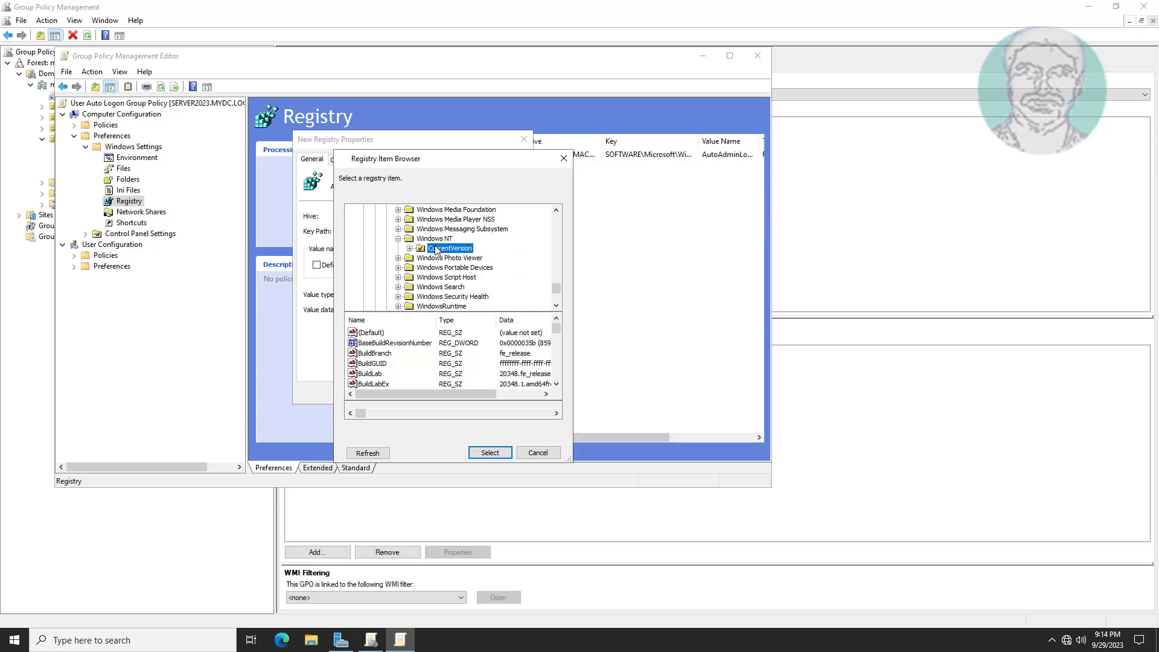
click(410, 248)
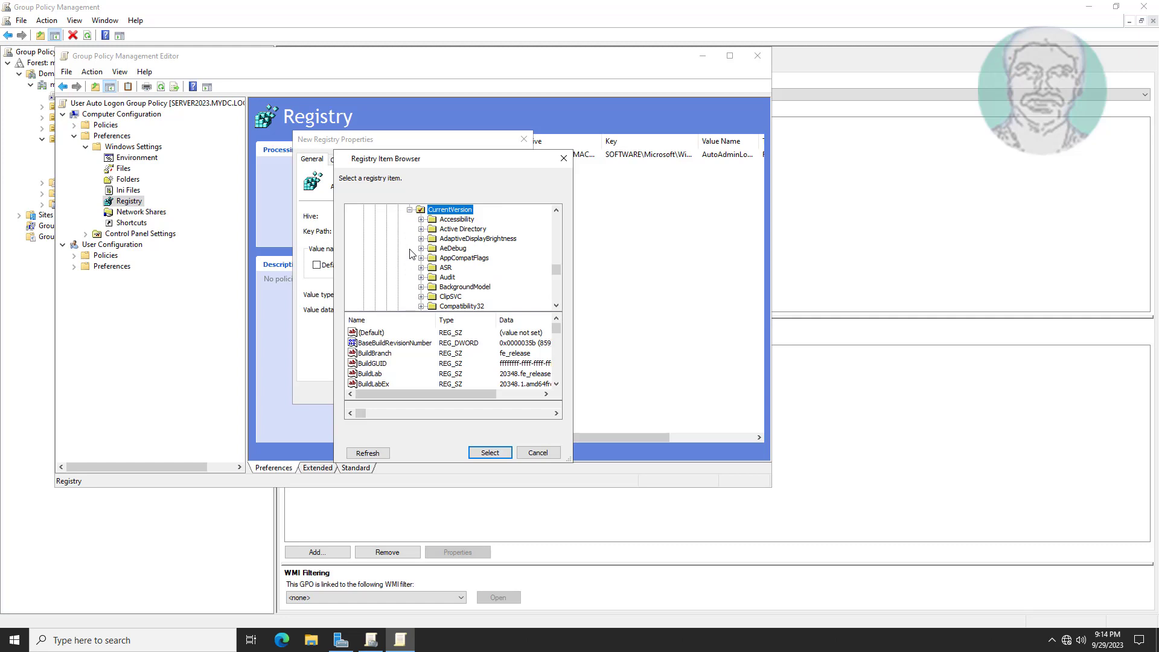
scroll(478, 279, down, 20)
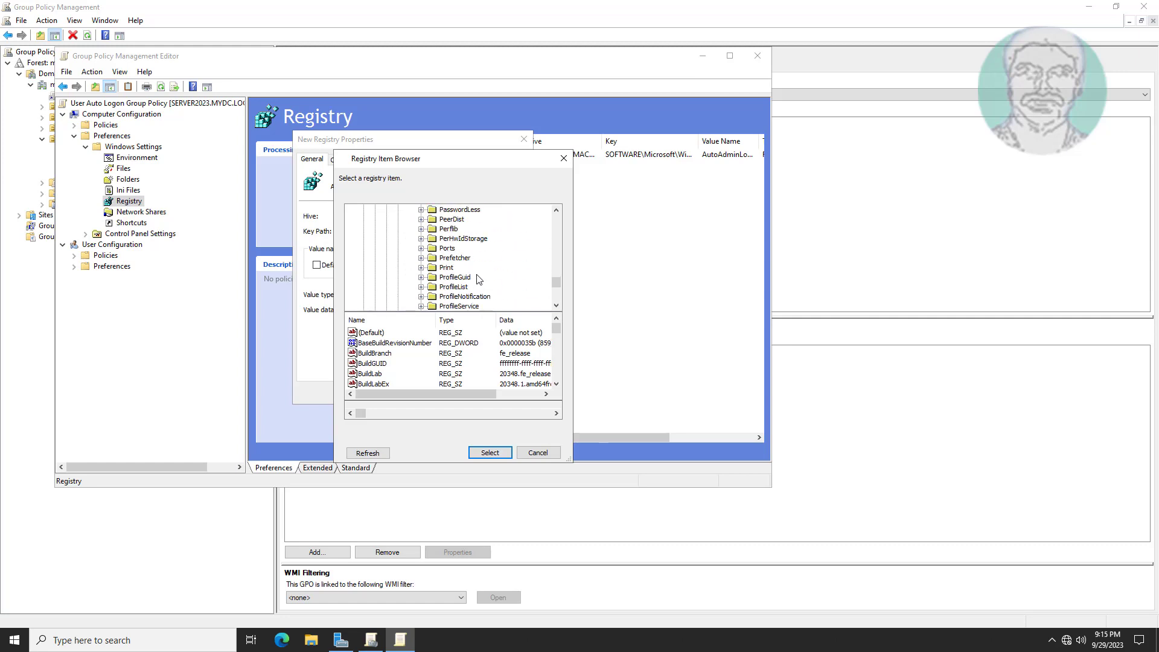
scroll(478, 279, down, 3)
scroll(474, 282, up, 3)
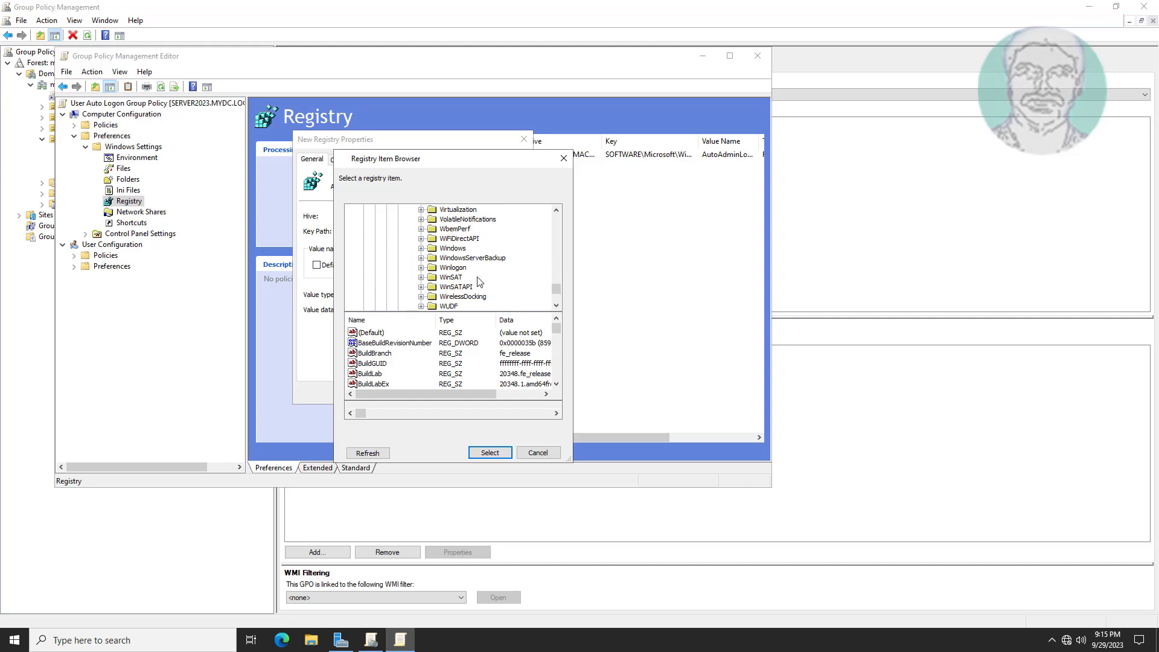
click(445, 268)
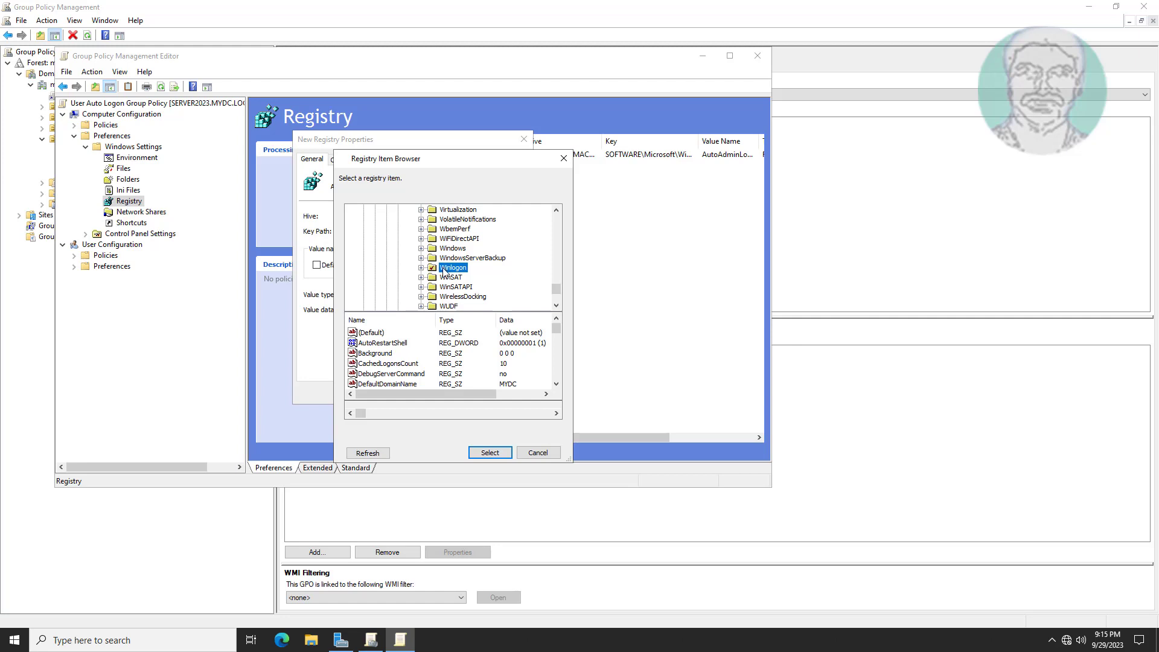
click(389, 384)
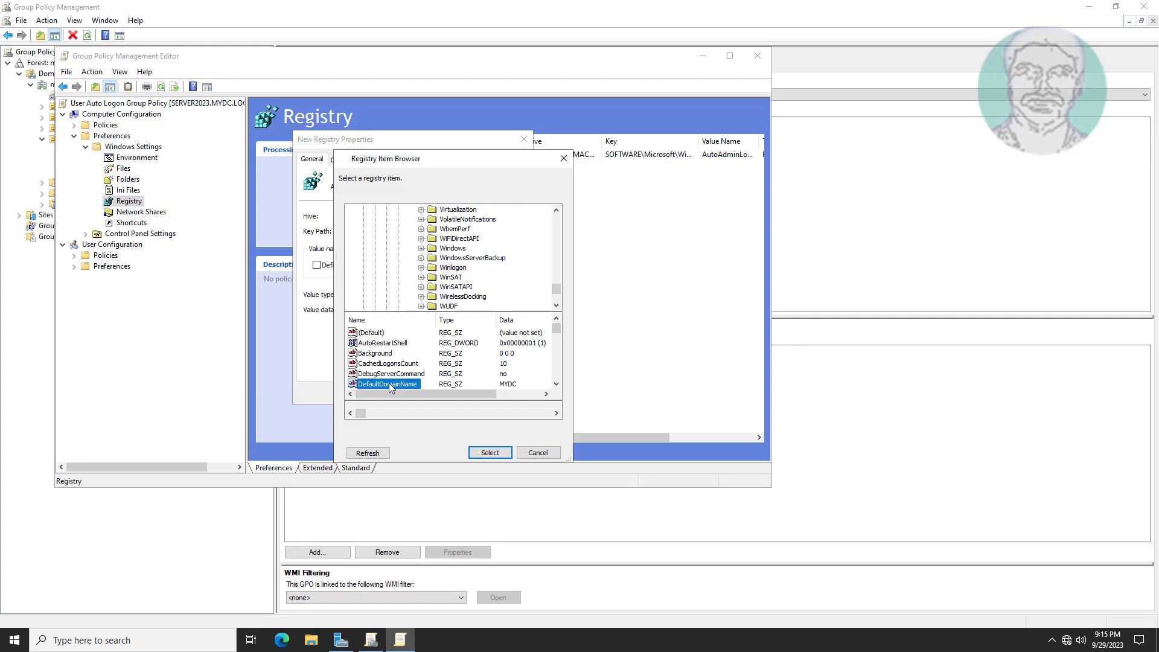
Save the DefaultDomainName registry item as an Update with REG_SZ value data MYDC
click(490, 453)
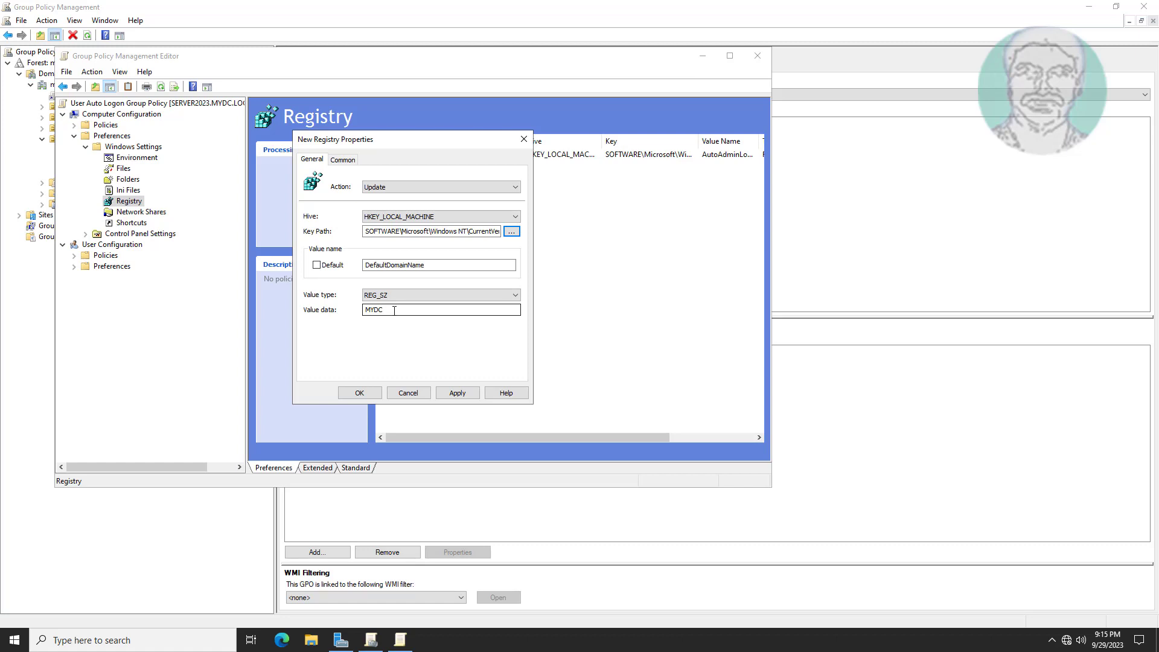
click(459, 394)
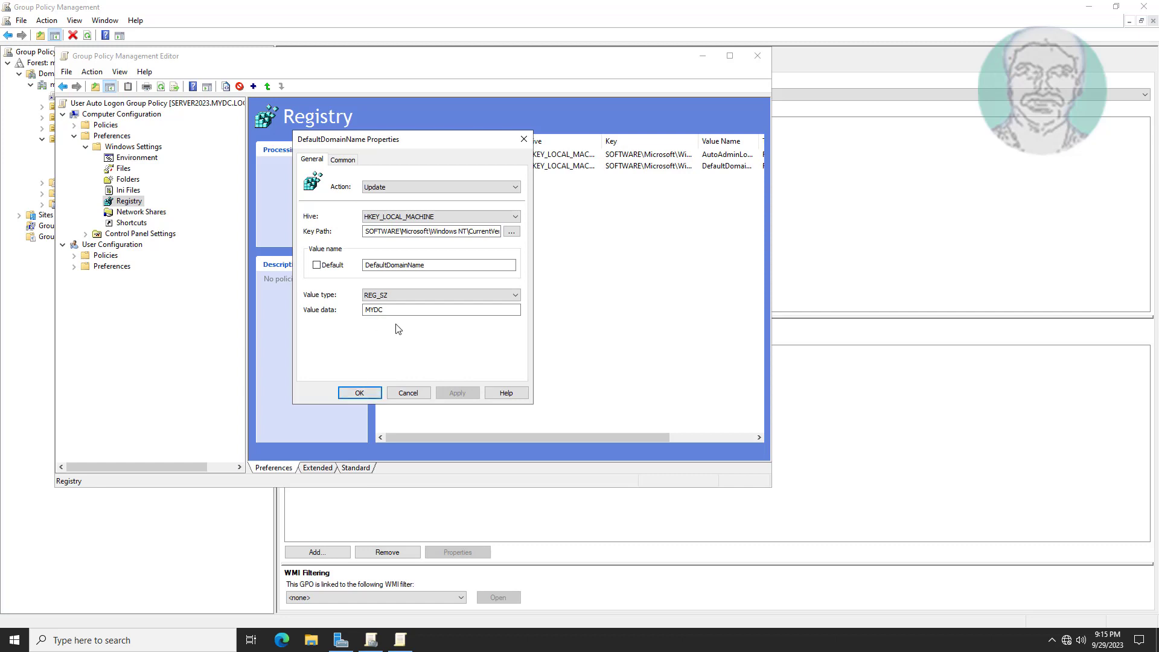
click(367, 393)
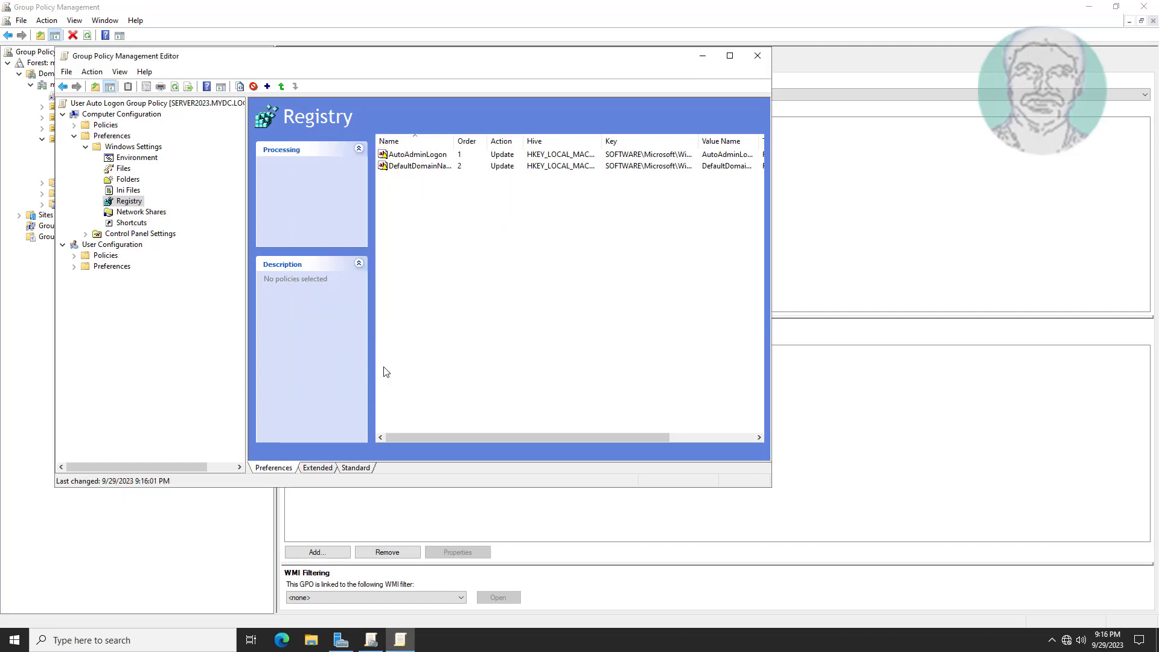
Start another new Registry Item and open its Key Path browser
right_click(475, 212)
mouse_move(498, 220)
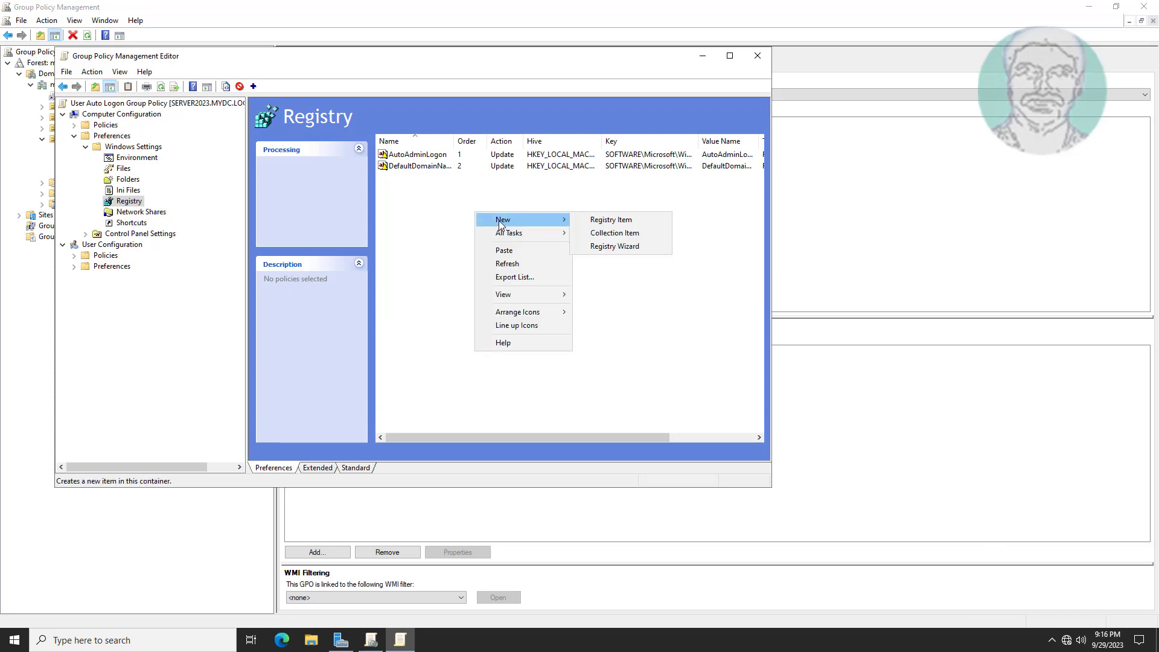
click(600, 223)
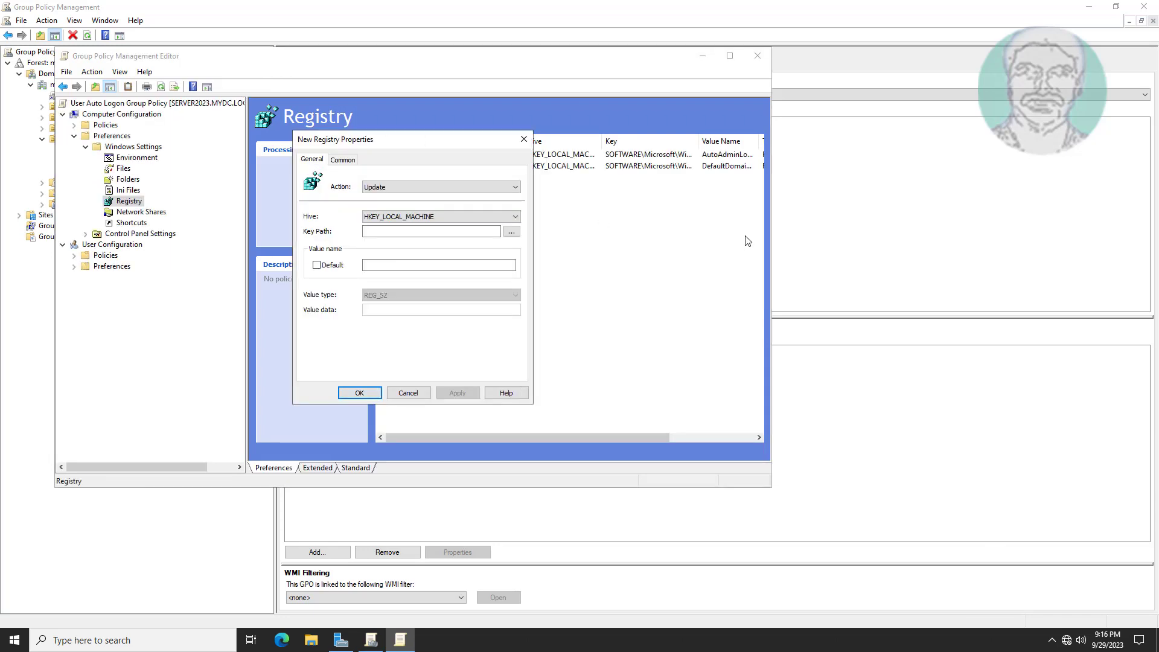
click(512, 234)
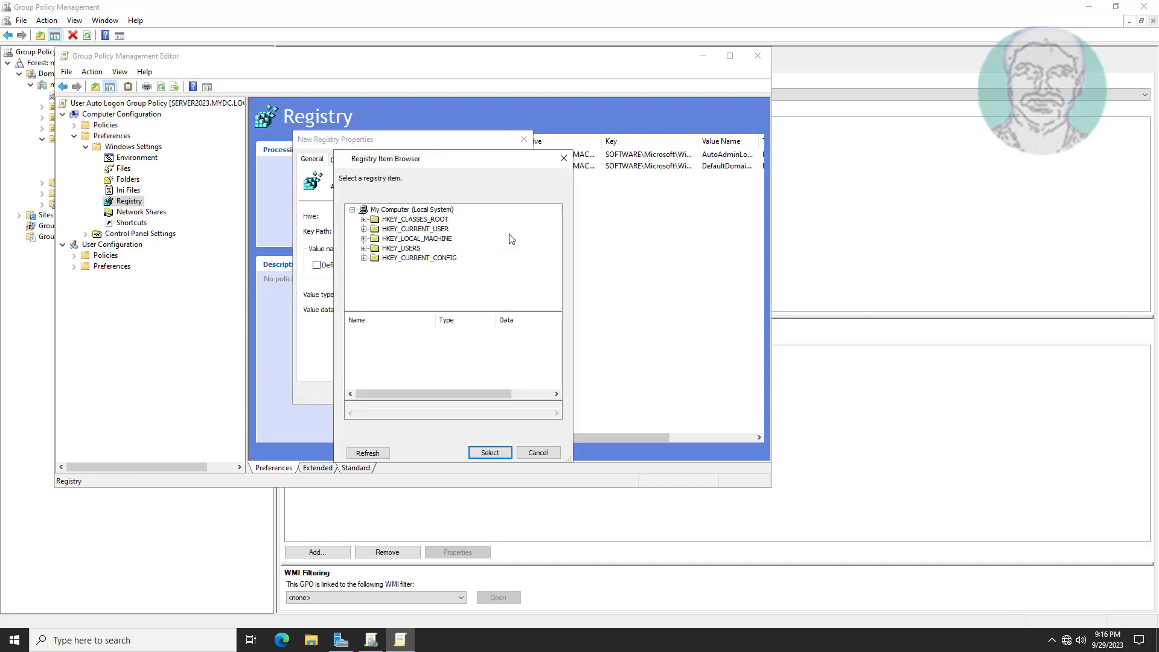
Expand HKEY_LOCAL_MACHINE\SOFTWARE\Microsoft in the Registry Item Browser
click(421, 239)
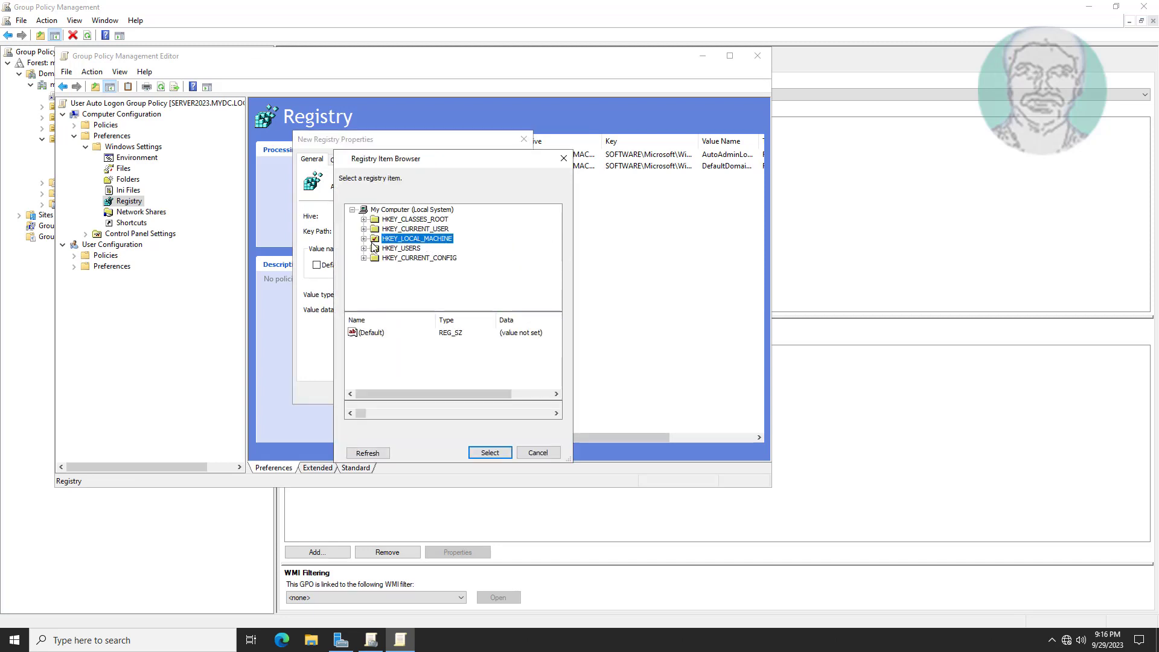
click(364, 238)
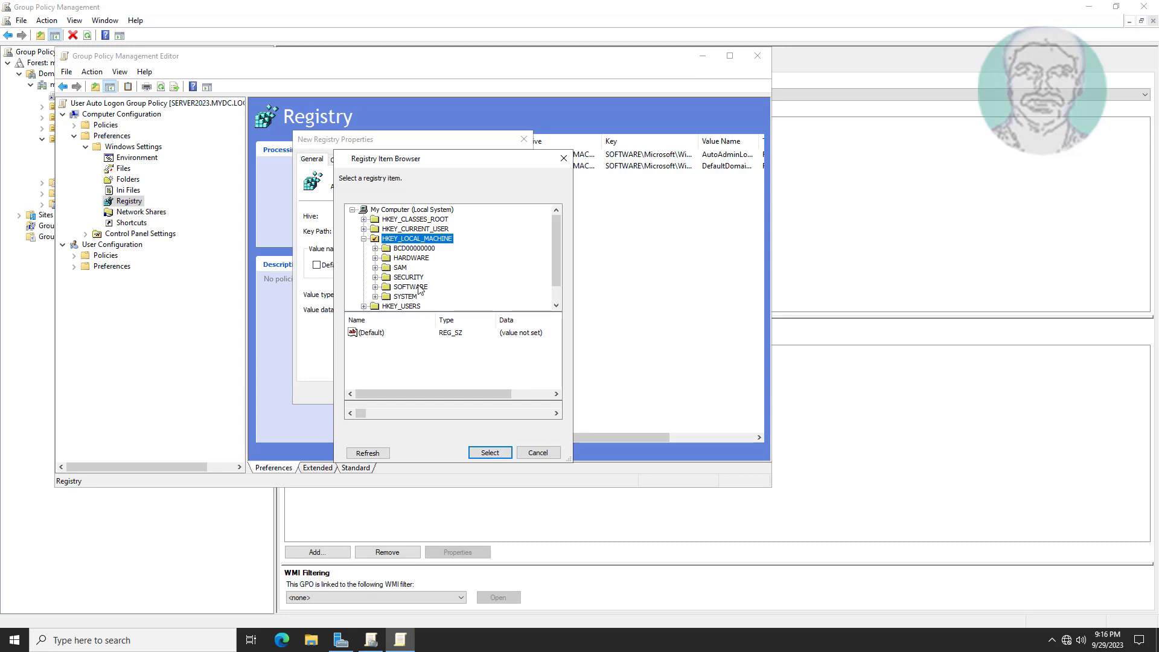
click(417, 286)
click(375, 287)
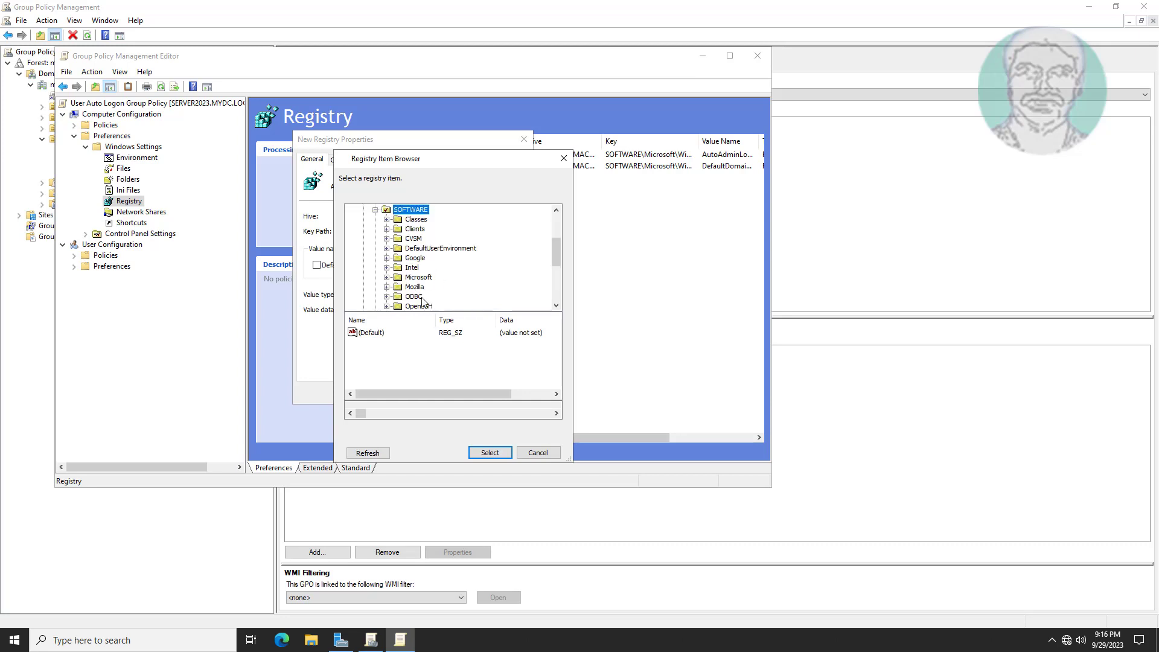
click(419, 279)
click(386, 277)
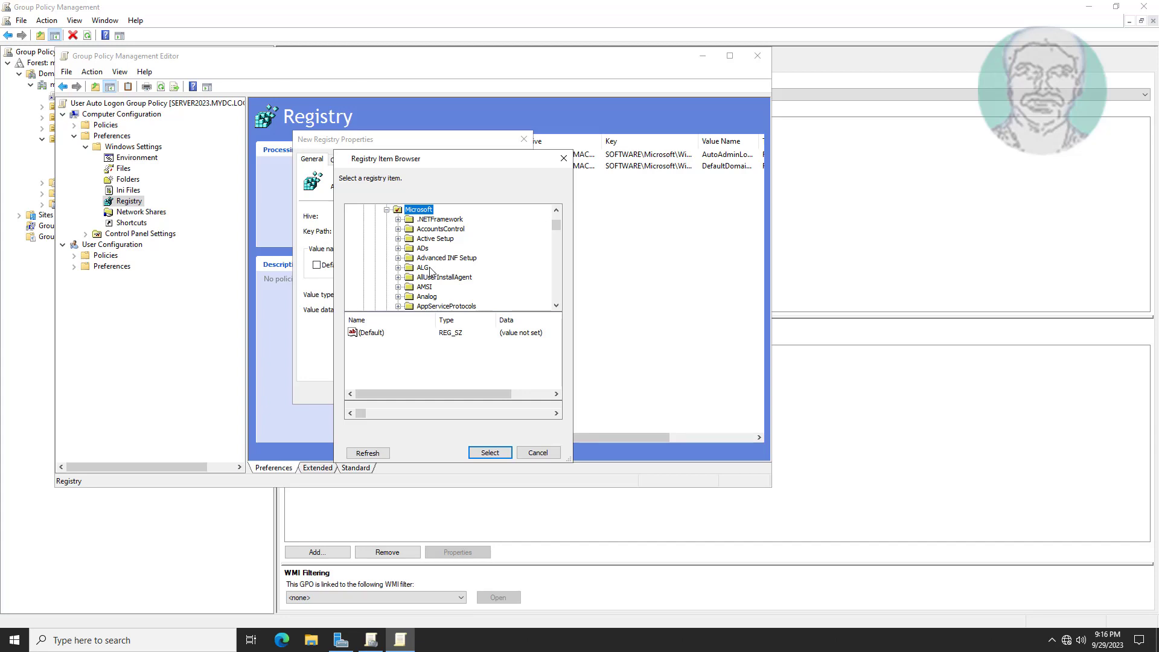
scroll(441, 294, down, 20)
scroll(441, 294, down, 20)
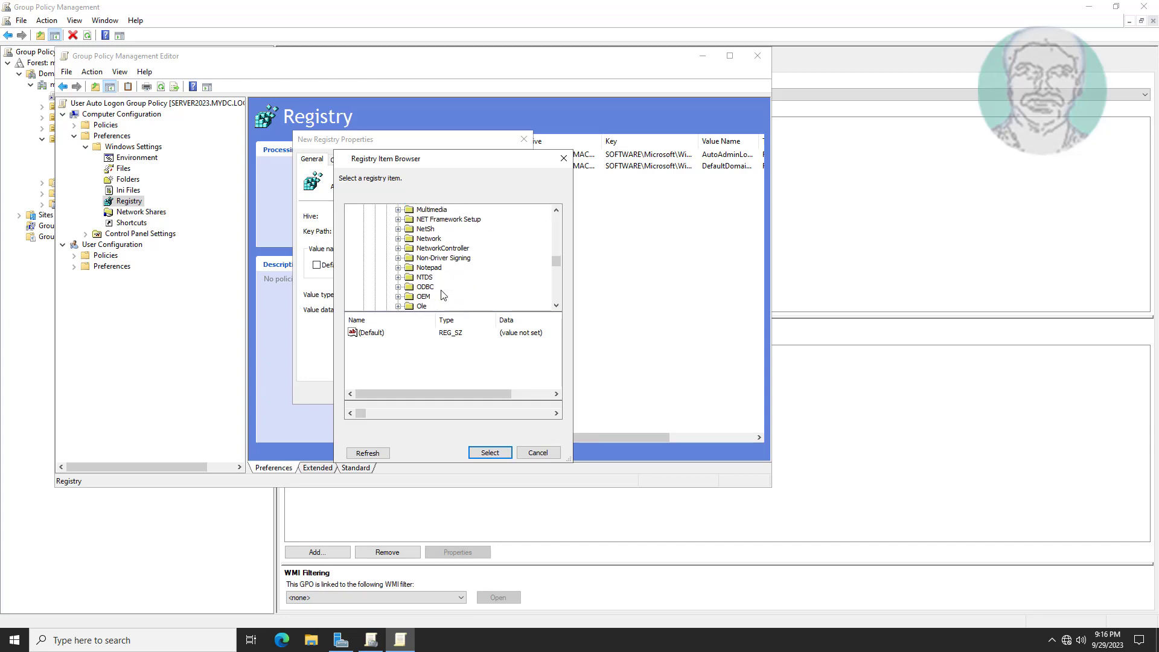
scroll(453, 280, down, 6)
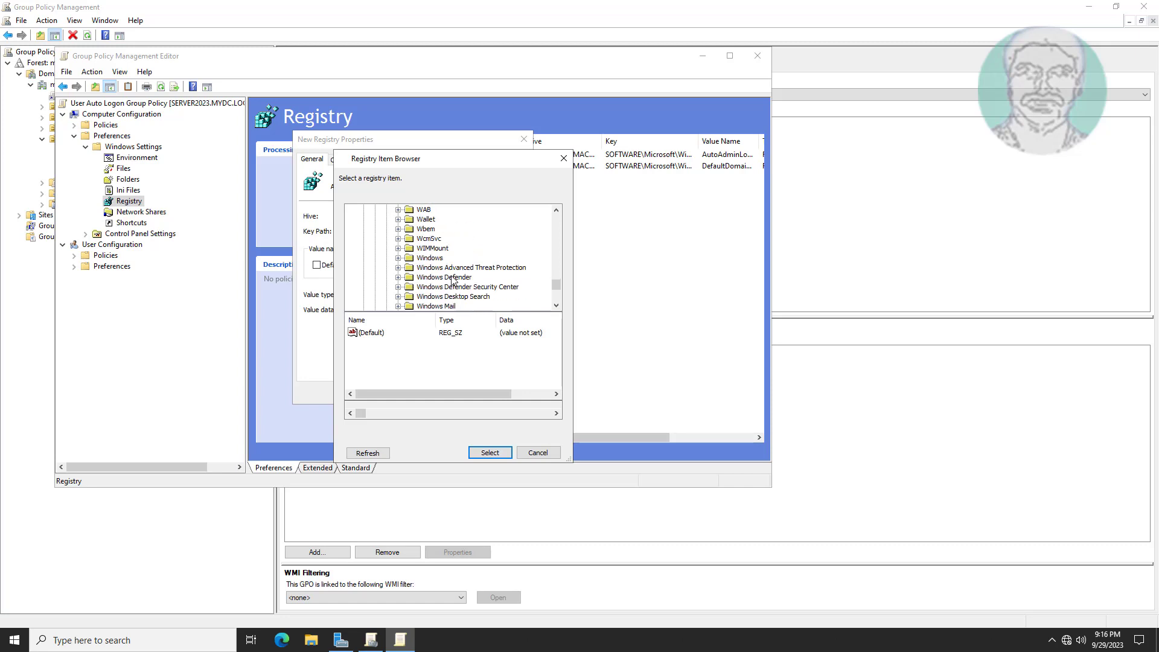
scroll(453, 280, down, 3)
Go to Windows NT\CurrentVersion\Winlogon and select DefaultUserName as the item's value
click(441, 268)
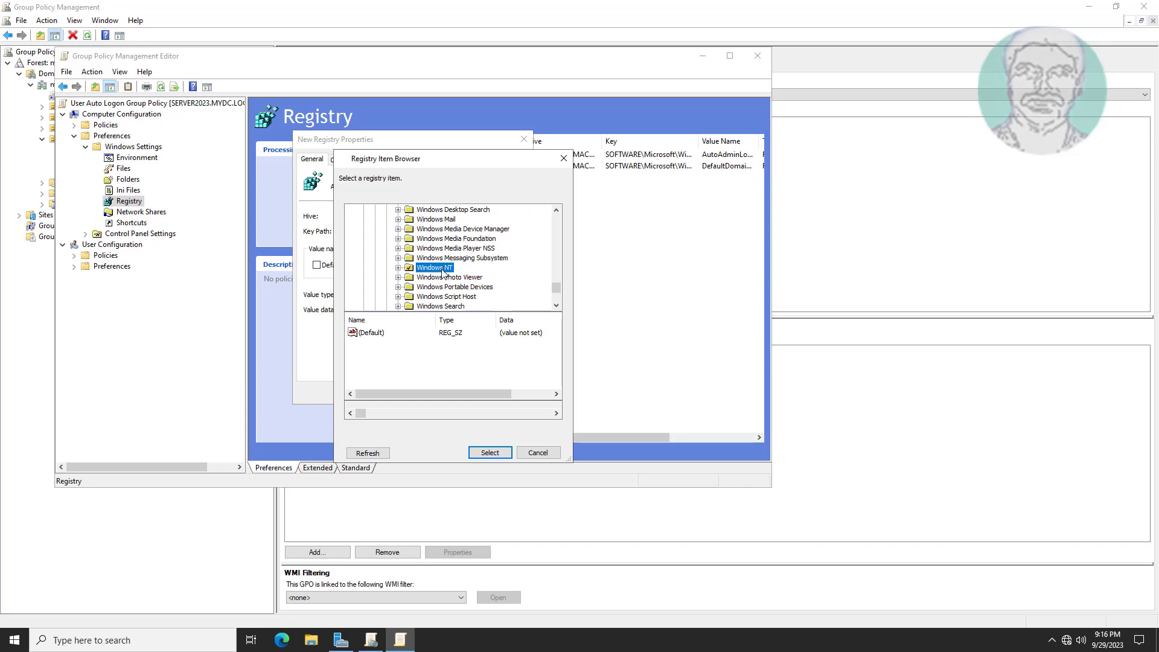
click(398, 269)
click(447, 277)
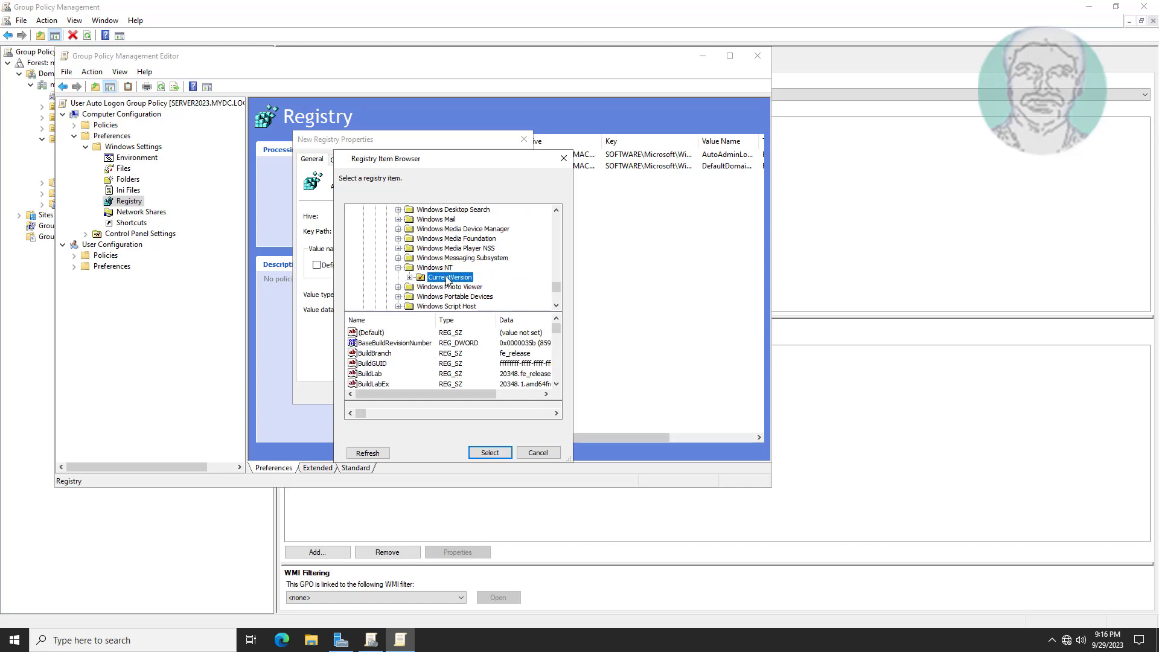
click(410, 277)
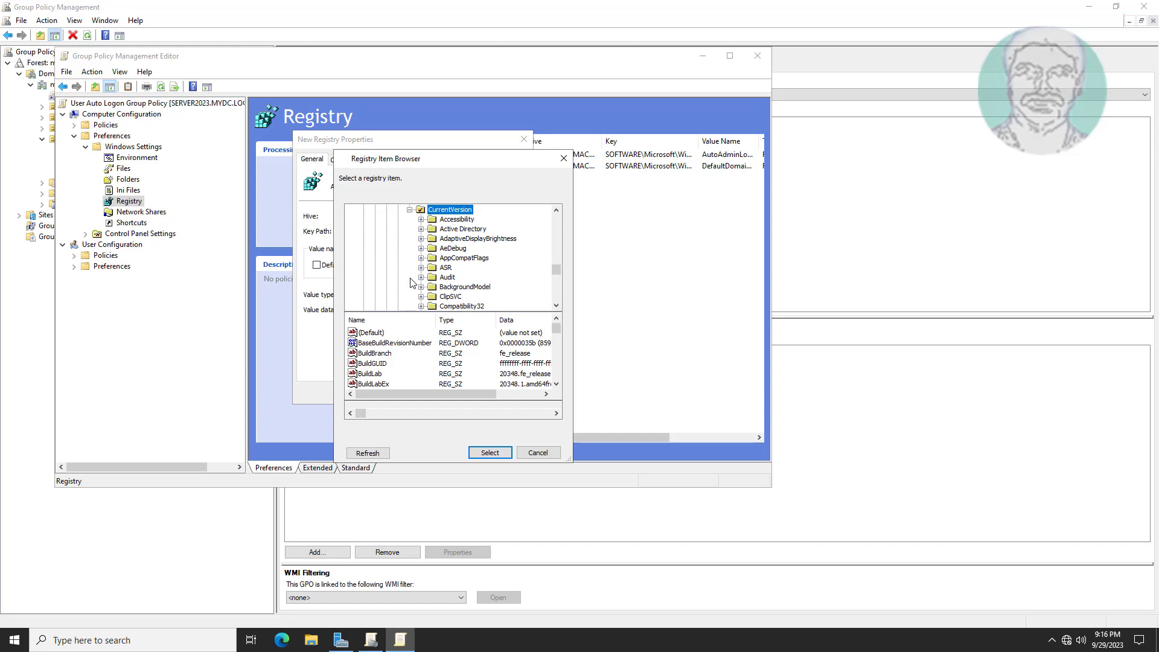
scroll(483, 265, down, 15)
scroll(481, 285, down, 20)
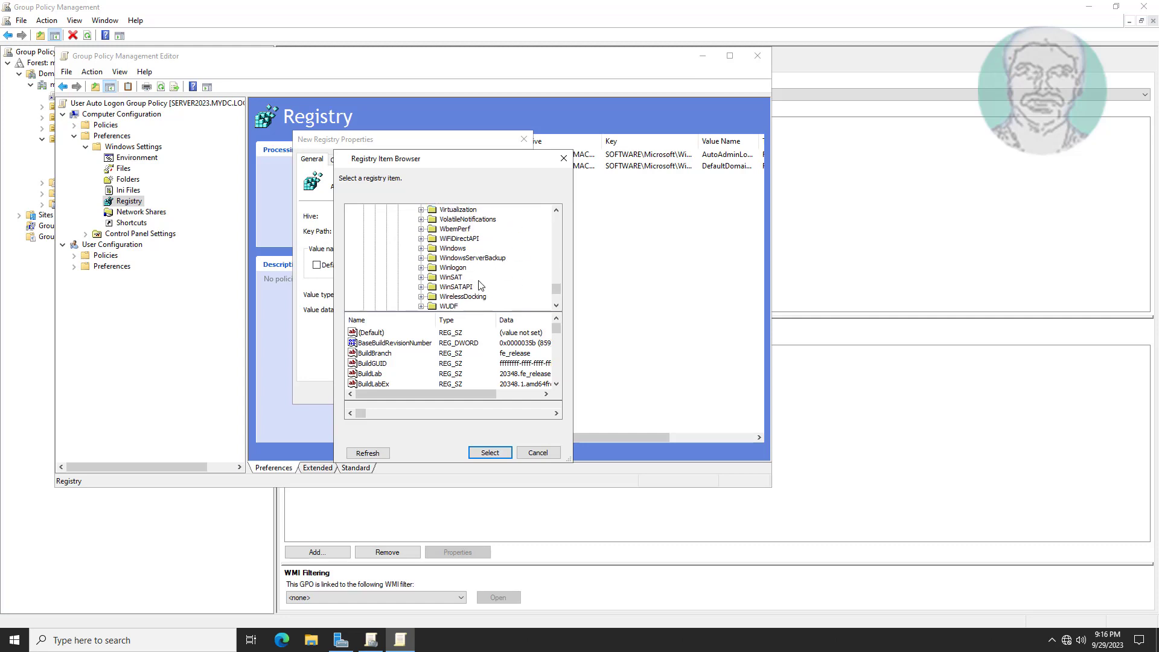
scroll(481, 285, up, 2)
click(448, 270)
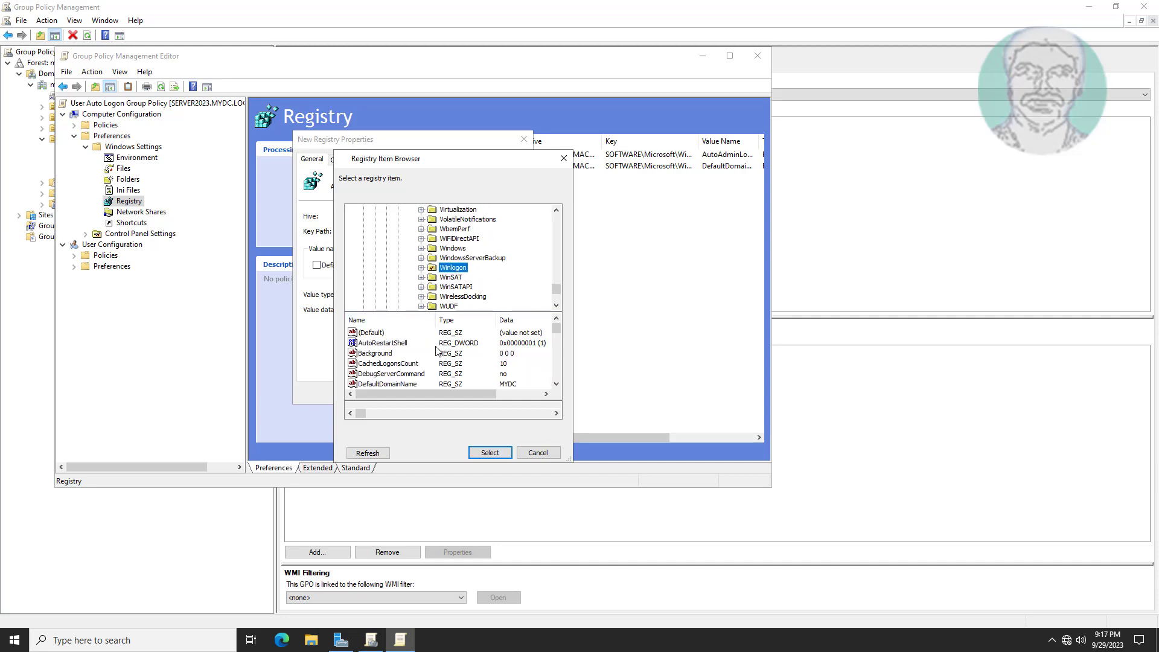
scroll(432, 382, down, 1)
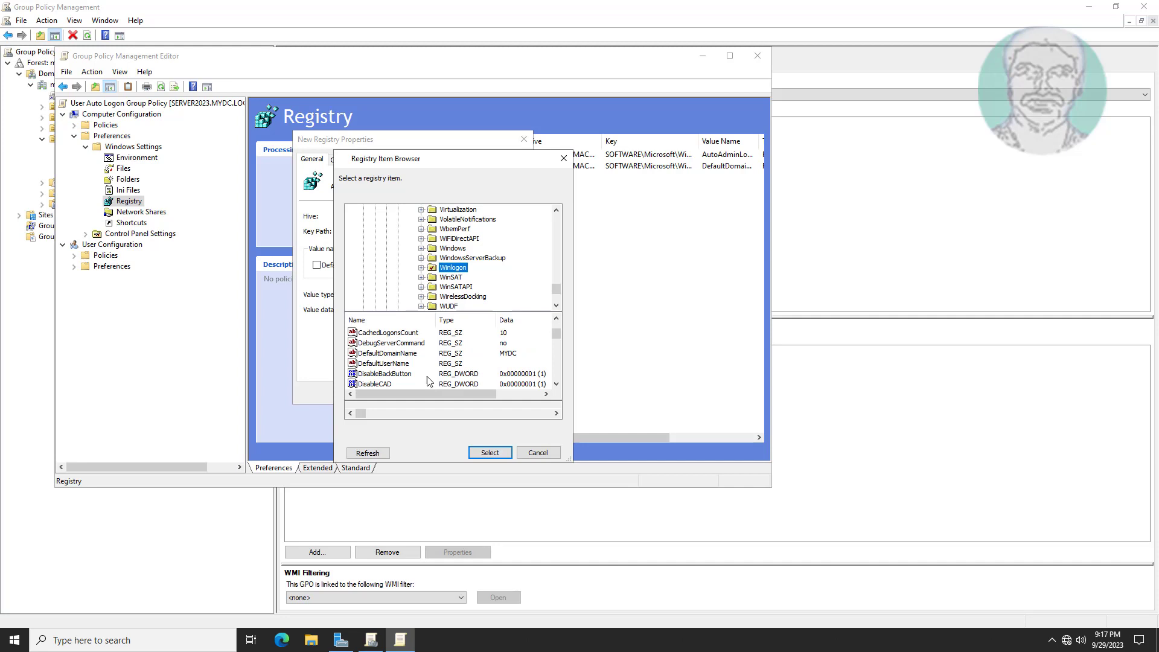
click(386, 364)
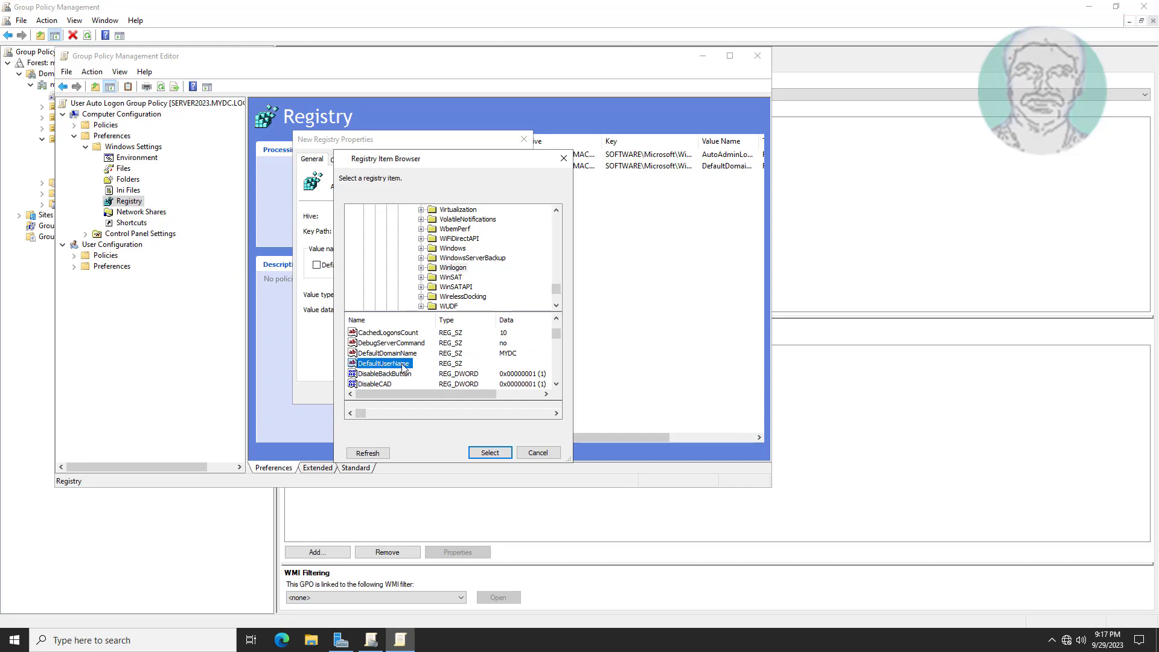
click(475, 450)
Enter the logon account's user name as value data and save the DefaultUserName item
click(397, 311)
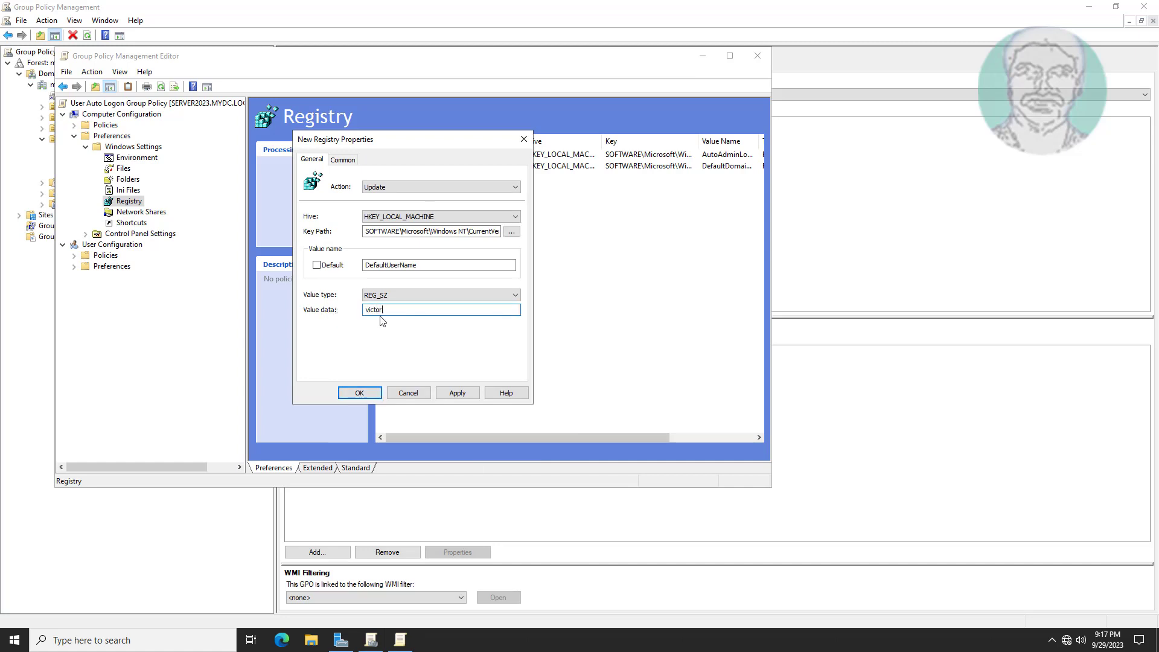
click(459, 394)
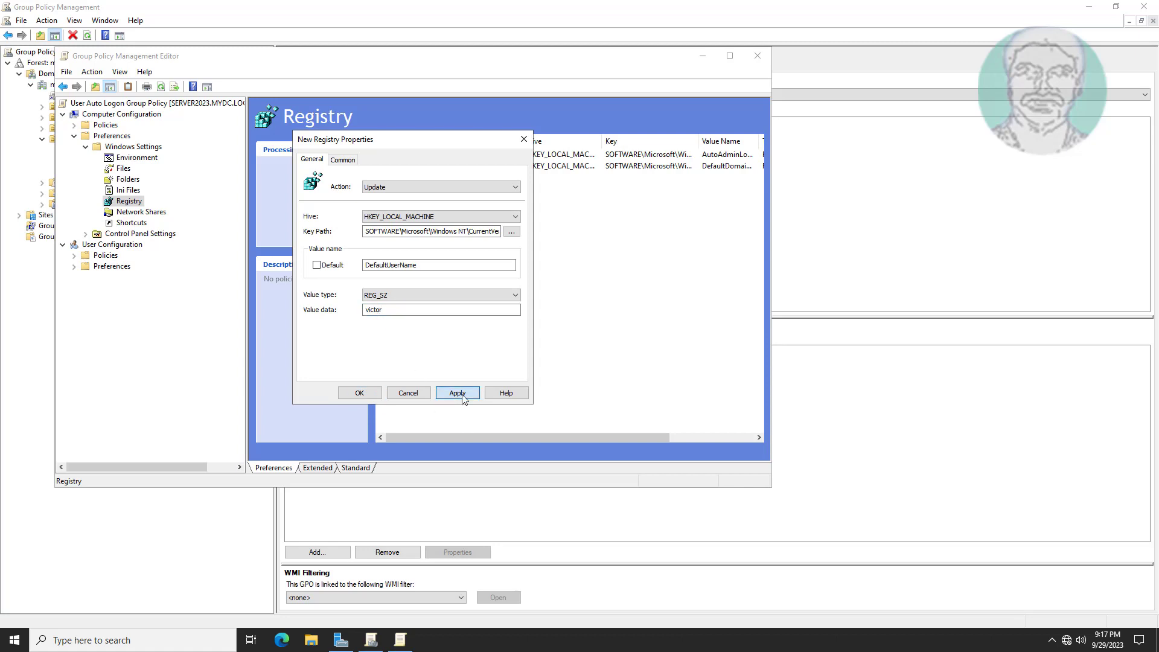
click(361, 393)
Start a fourth Registry Item and open its Key Path browser
right_click(462, 231)
mouse_move(506, 236)
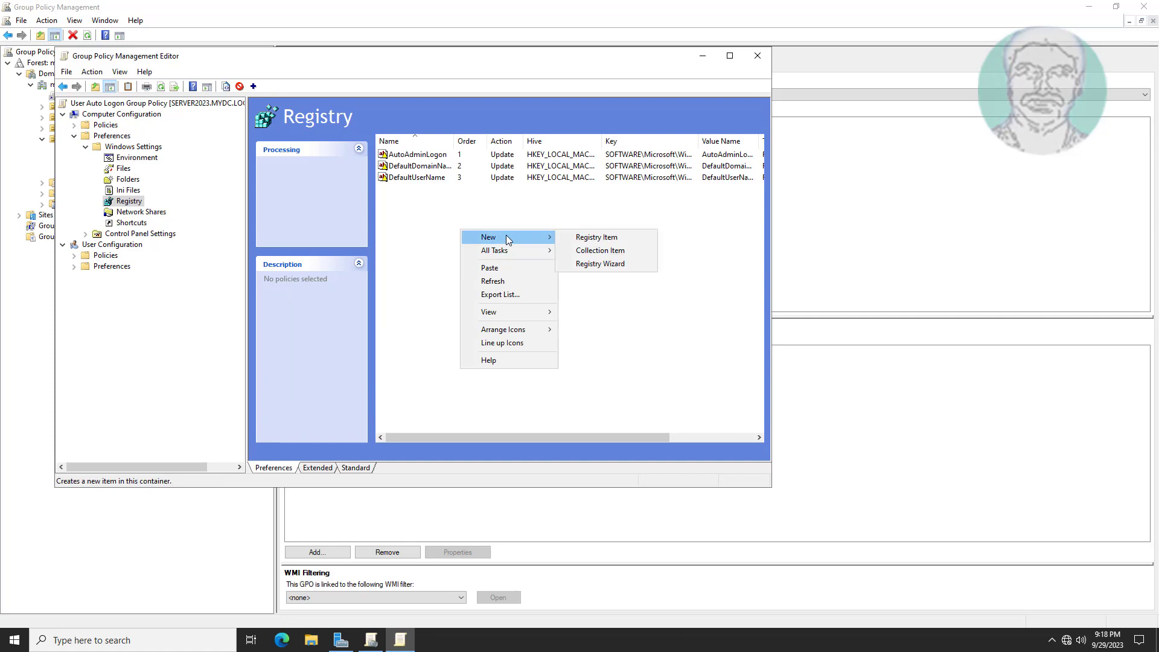
click(611, 237)
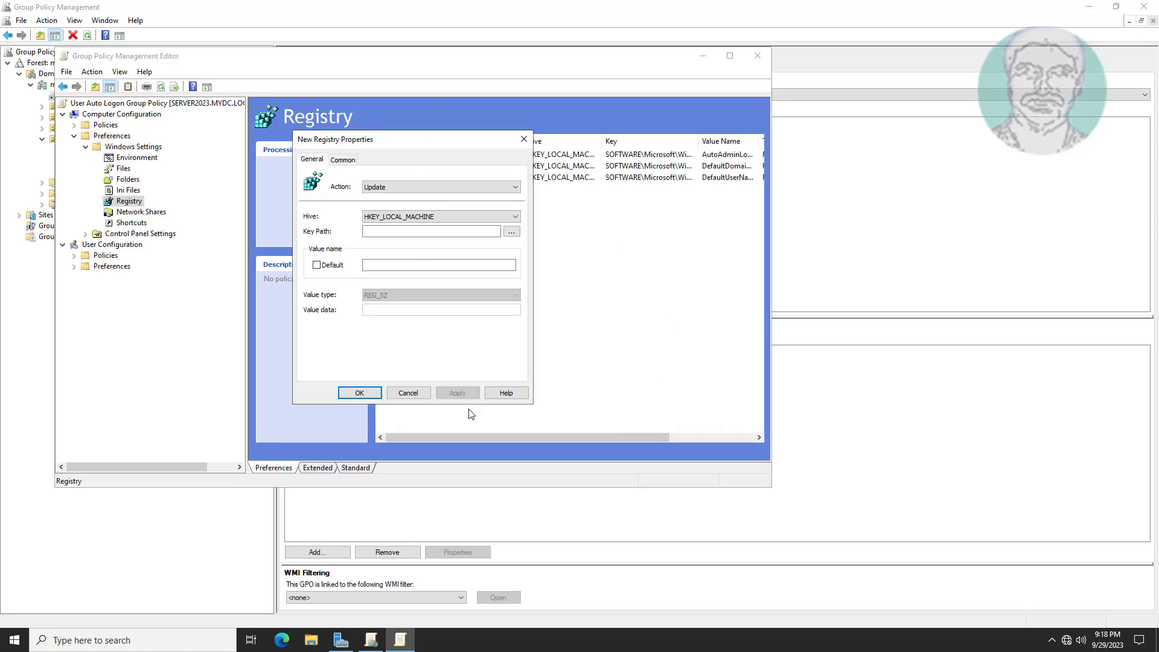
click(511, 232)
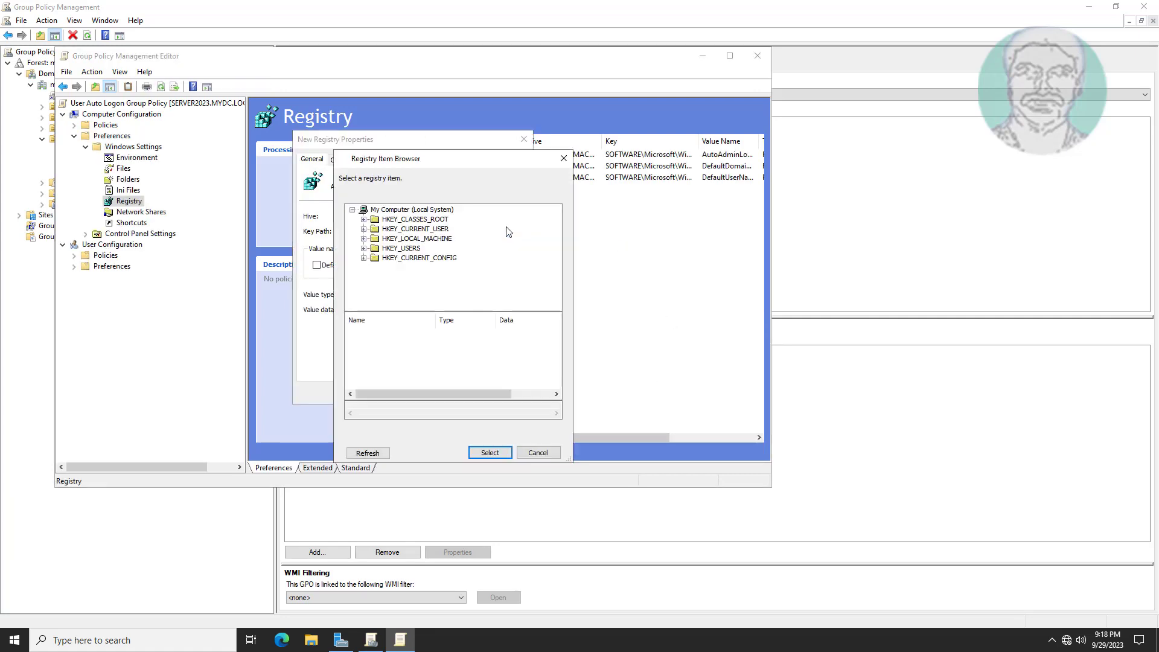
Expand HKEY_LOCAL_MACHINE\SOFTWARE\Microsoft in the Registry Item Browser
double_click(430, 240)
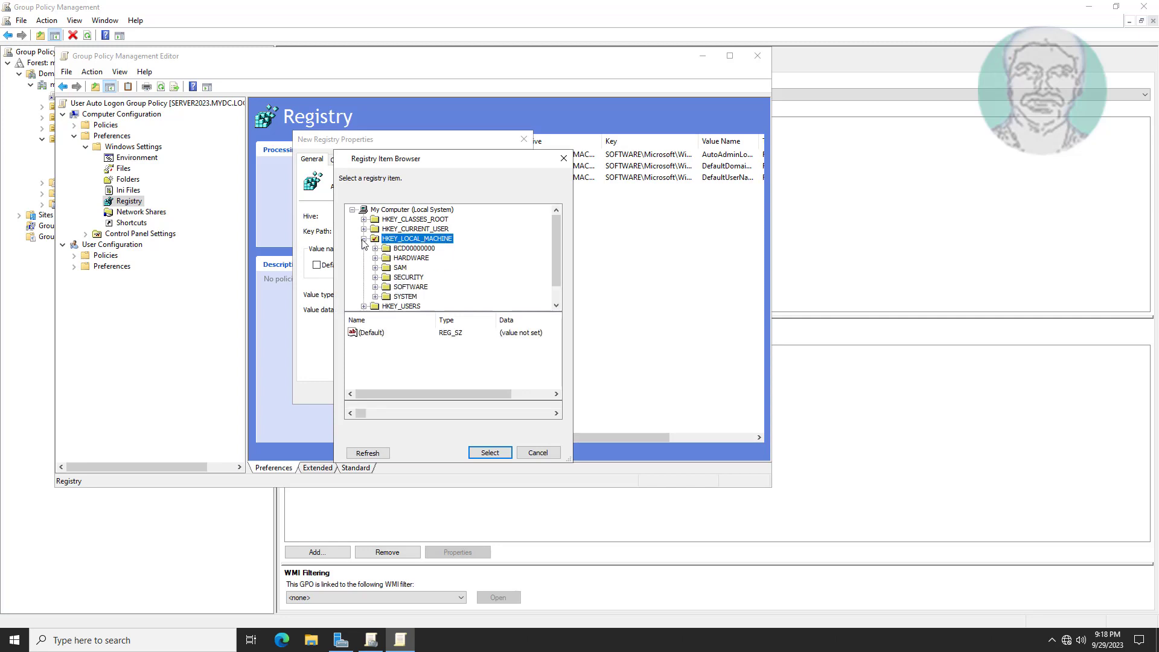
click(413, 287)
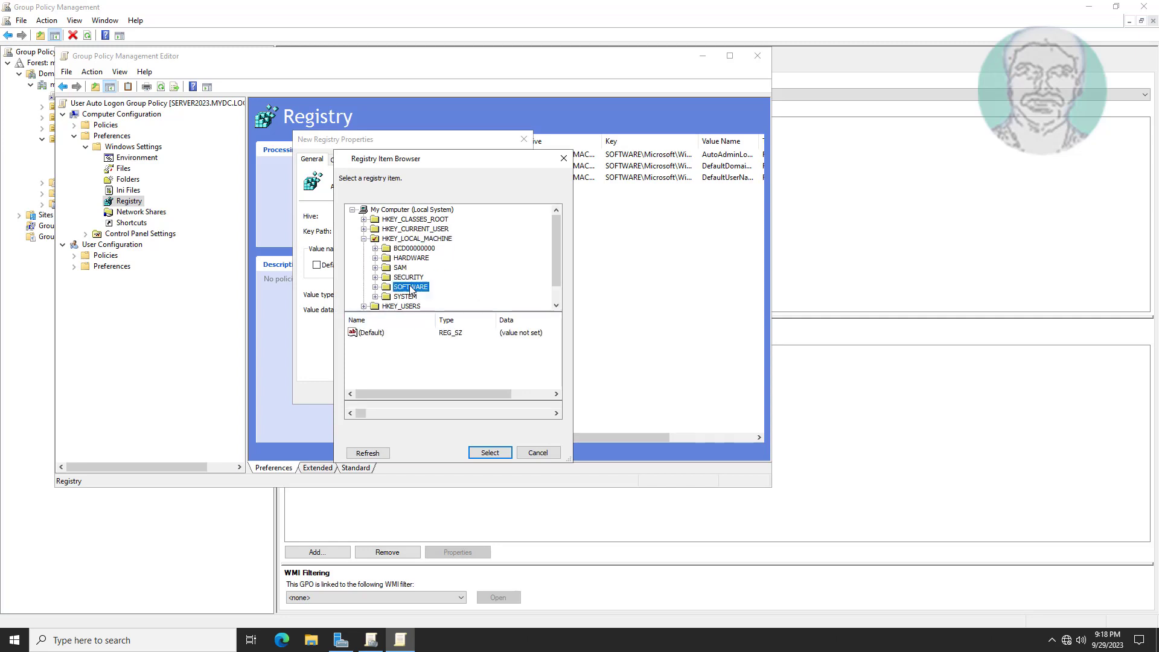
click(375, 288)
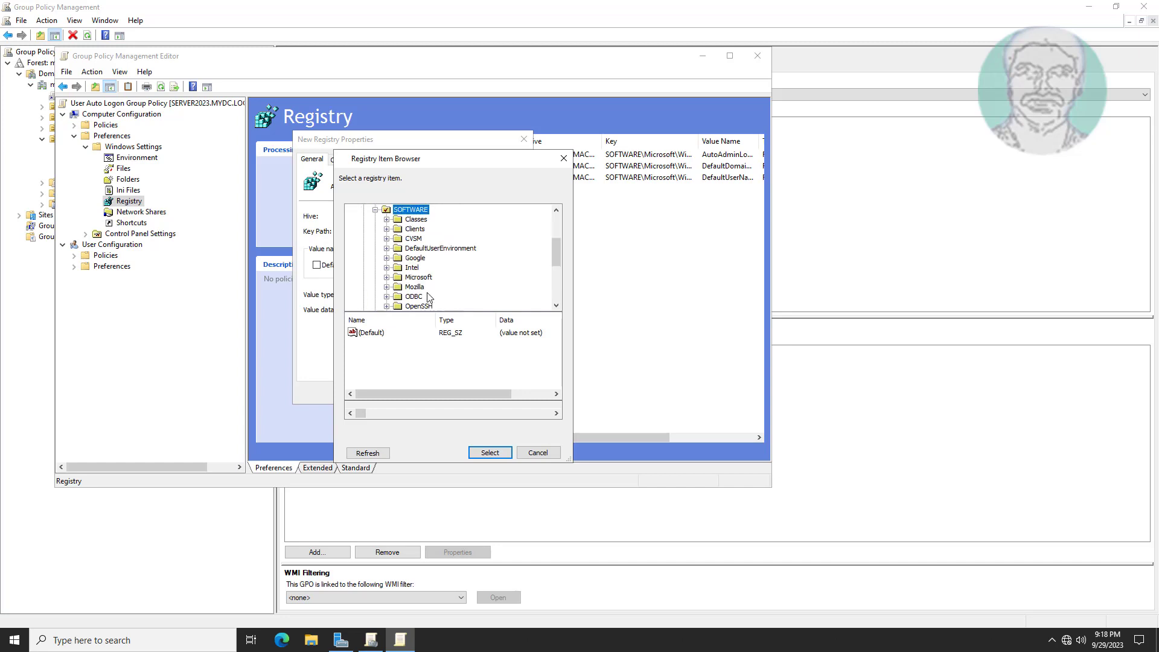
click(418, 277)
click(387, 277)
scroll(436, 272, down, 5)
scroll(436, 273, down, 12)
scroll(428, 288, down, 15)
scroll(426, 293, down, 18)
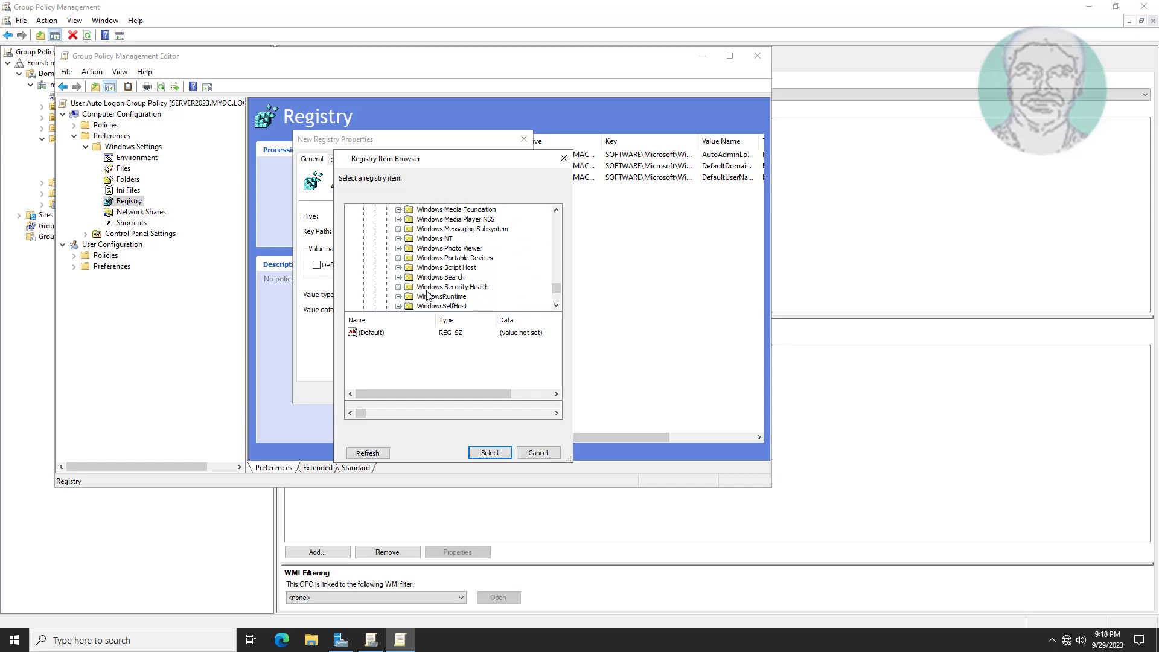
scroll(427, 295, down, 2)
scroll(440, 273, up, 5)
scroll(440, 273, up, 1)
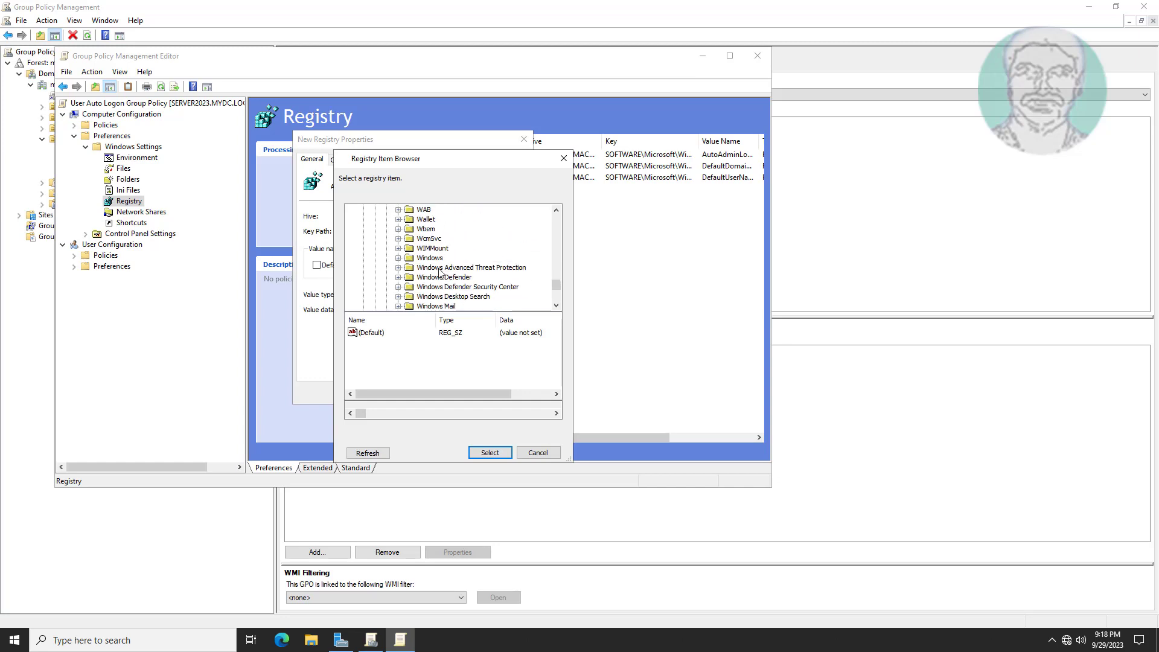
scroll(440, 273, up, 1)
scroll(440, 273, down, 3)
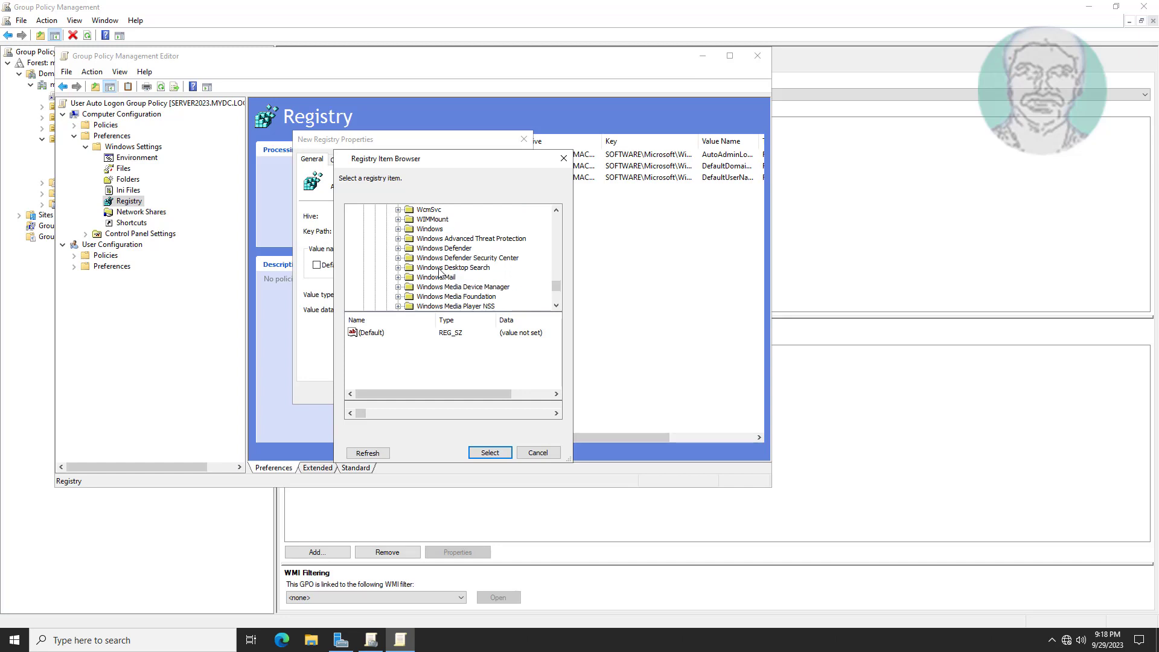
scroll(439, 273, down, 1)
Expand Windows NT\CurrentVersion and select the Winlogon key
click(439, 269)
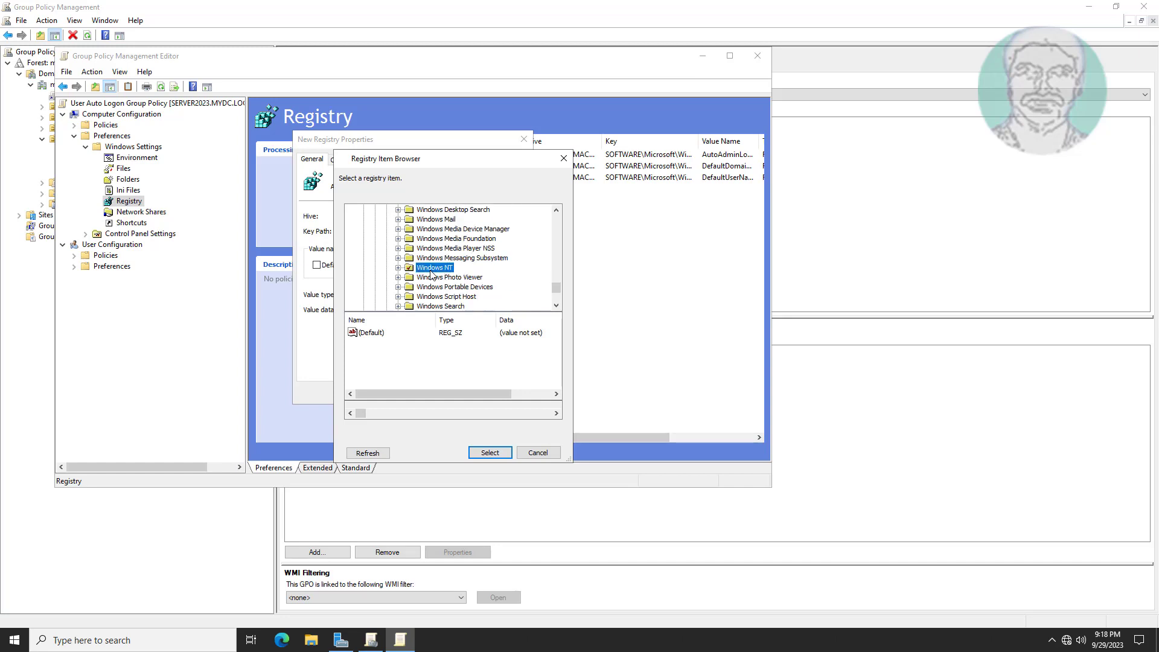
click(398, 268)
click(447, 278)
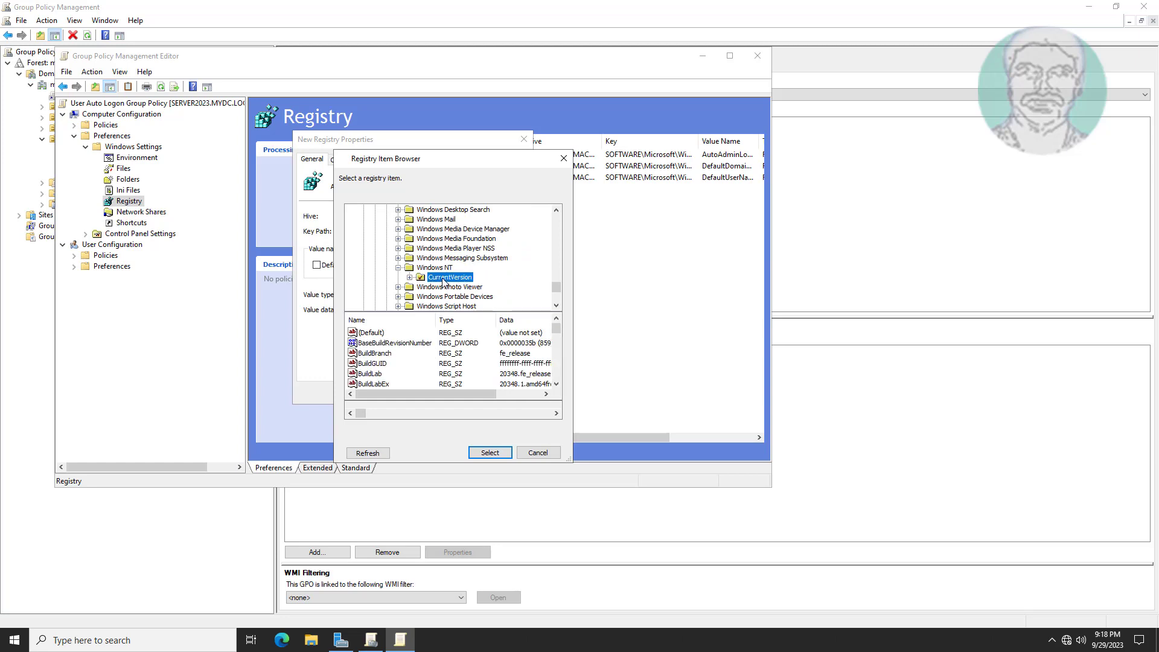
click(409, 277)
scroll(463, 283, down, 4)
scroll(463, 282, down, 20)
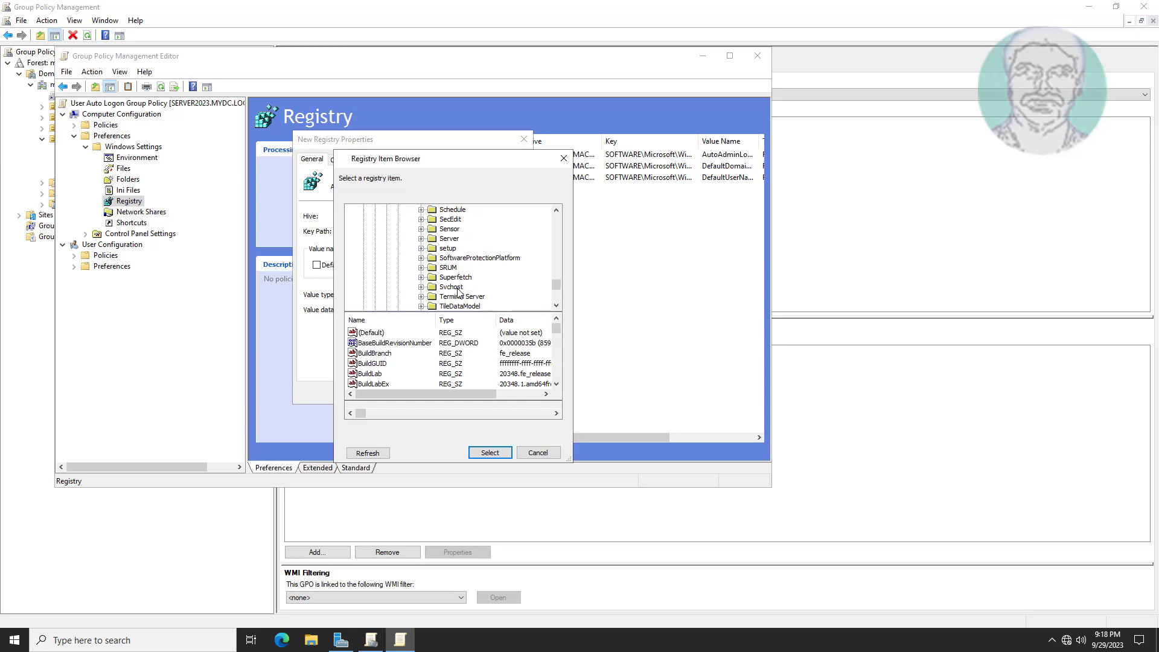
scroll(458, 293, down, 3)
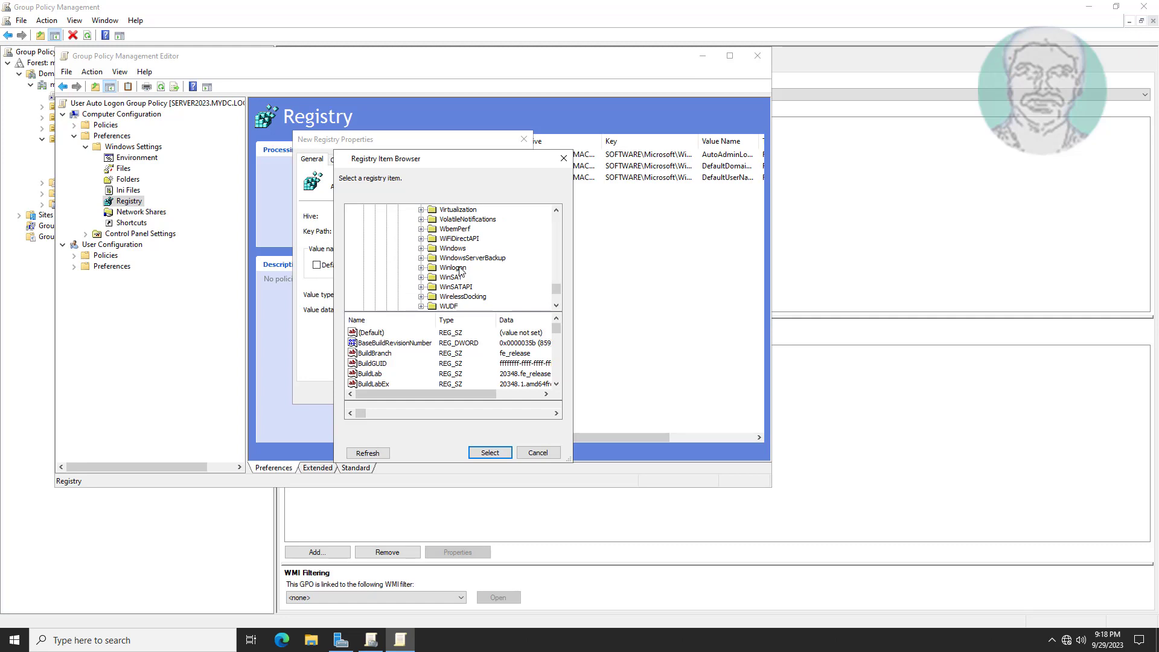
click(466, 268)
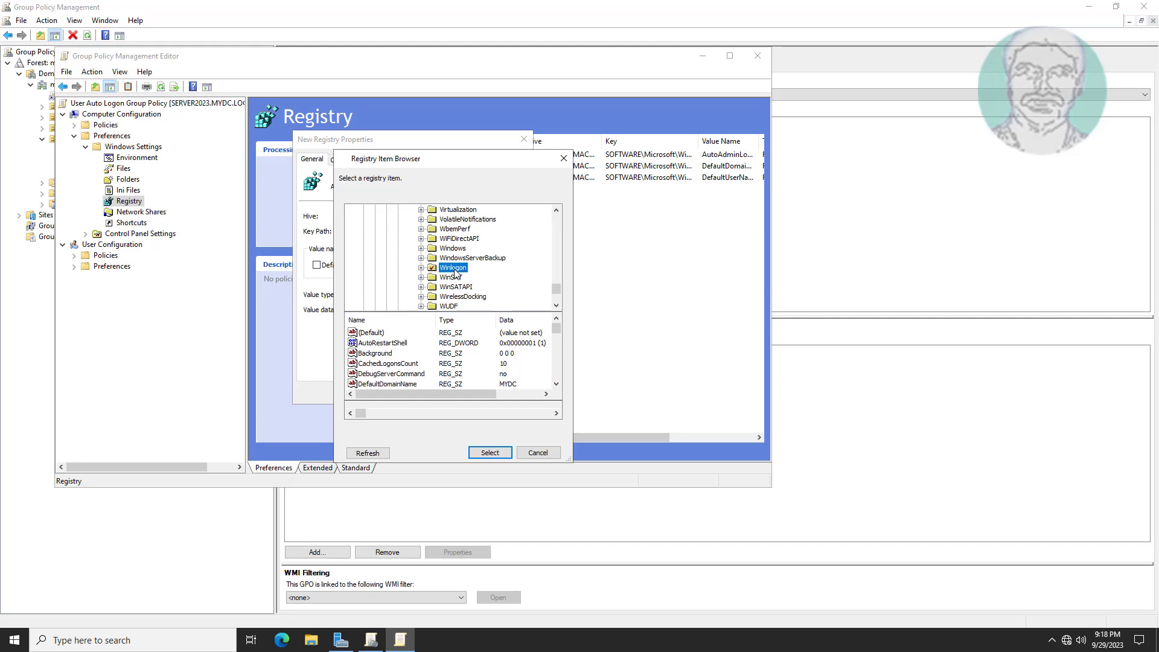
Use the Winlogon key path and name the REG_SZ value DefaultPassword
click(490, 453)
click(390, 265)
click(390, 265)
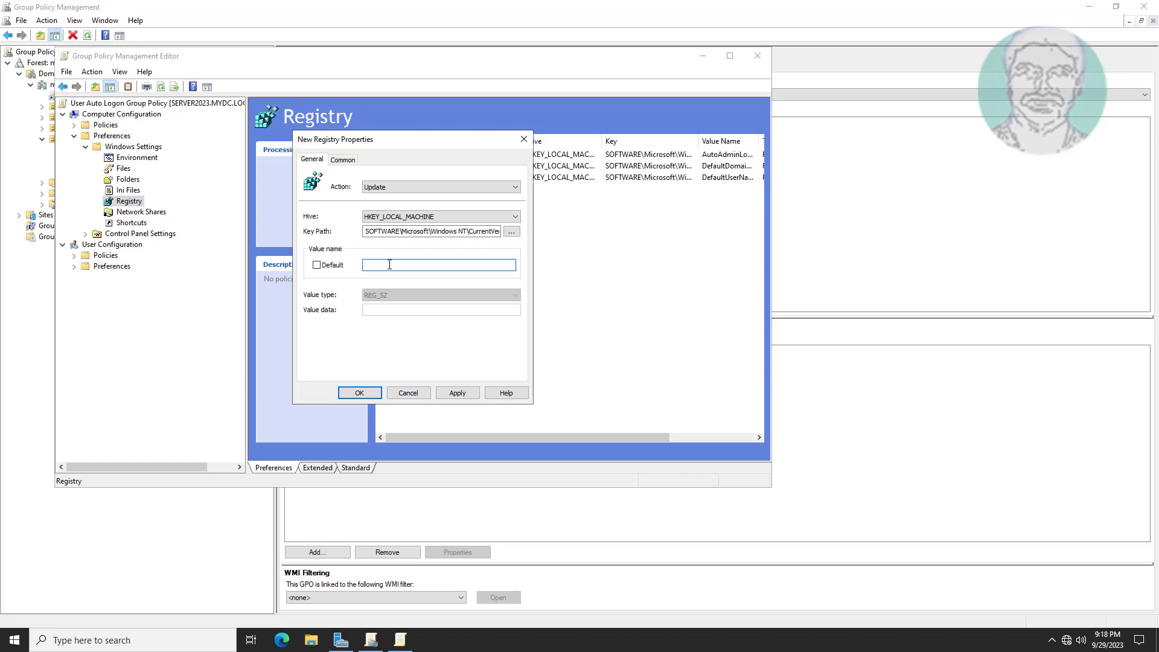
text(DefaultPassword)
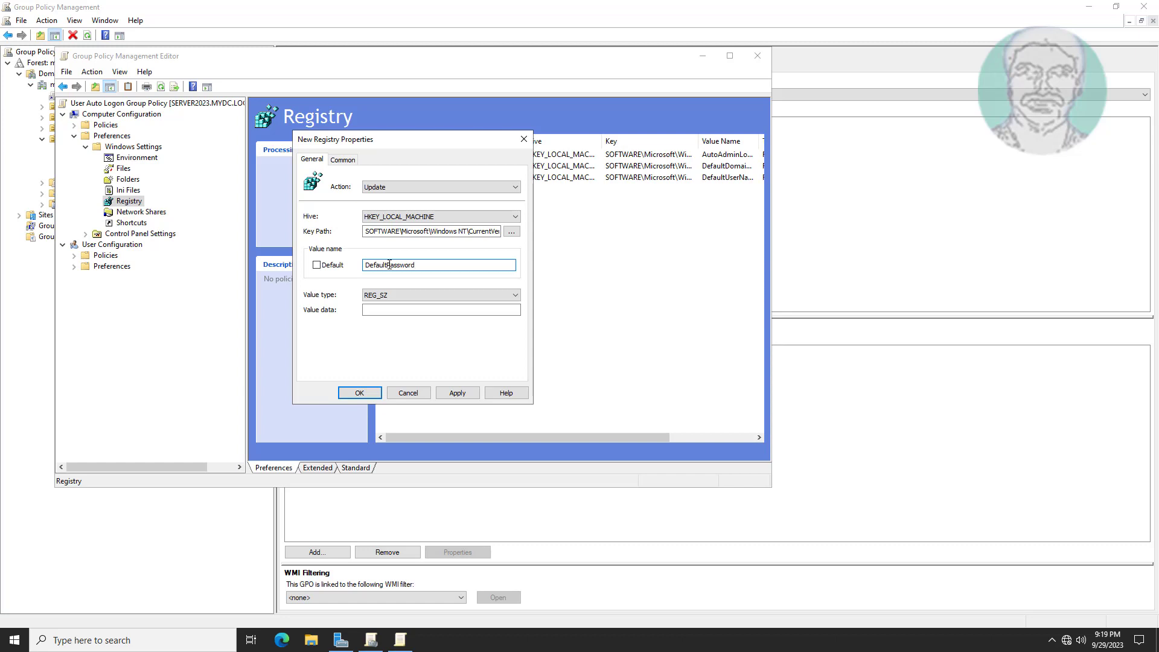
click(400, 311)
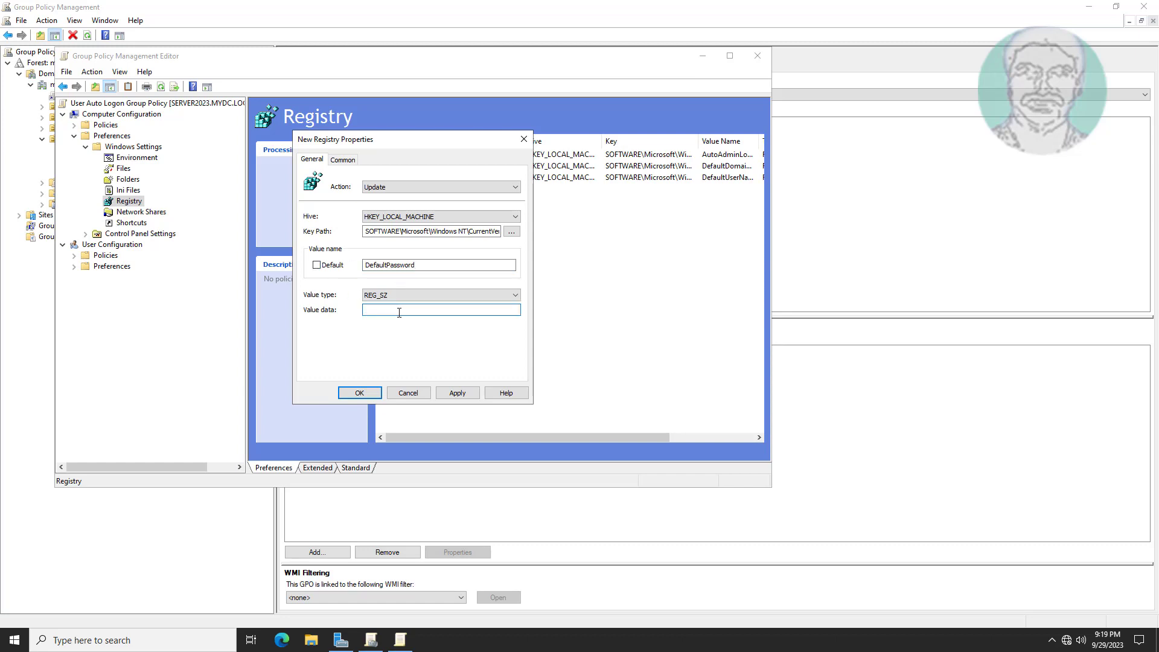
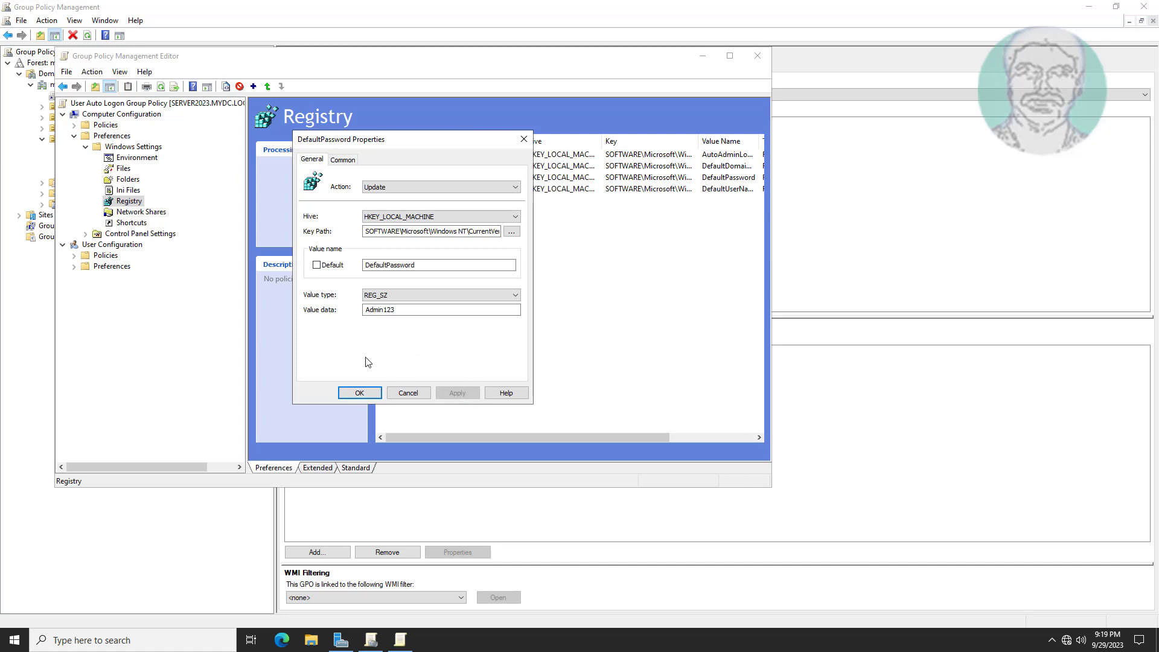
Confirm the DefaultPassword item, check the four auto-logon registry items, and close the editor
click(360, 393)
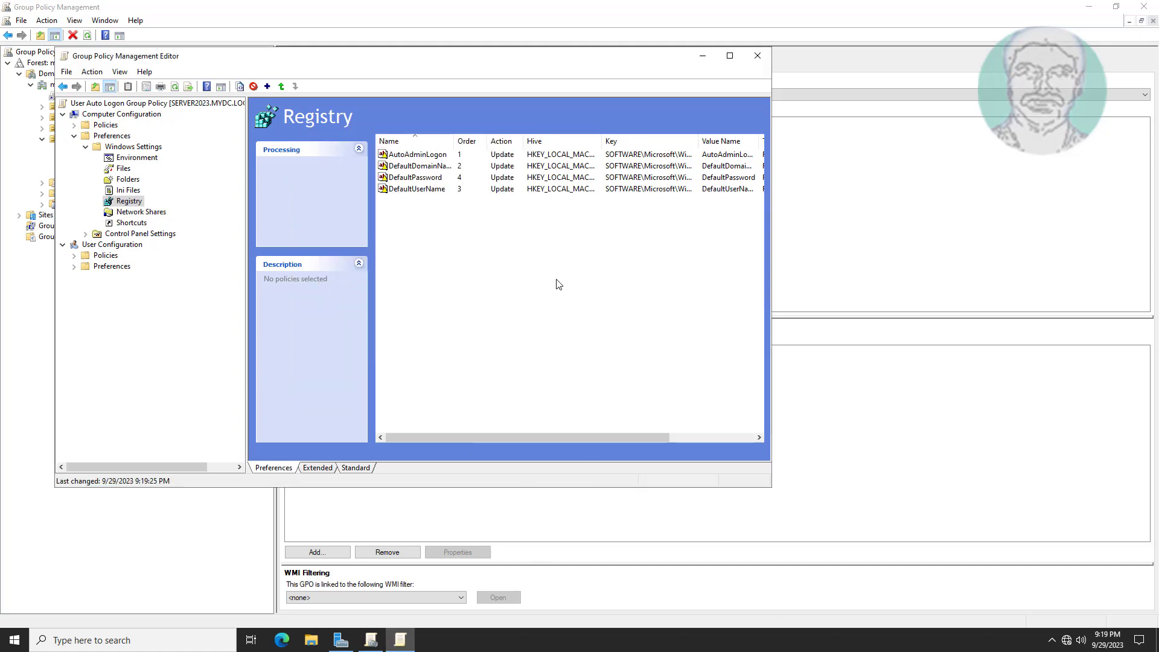
click(521, 264)
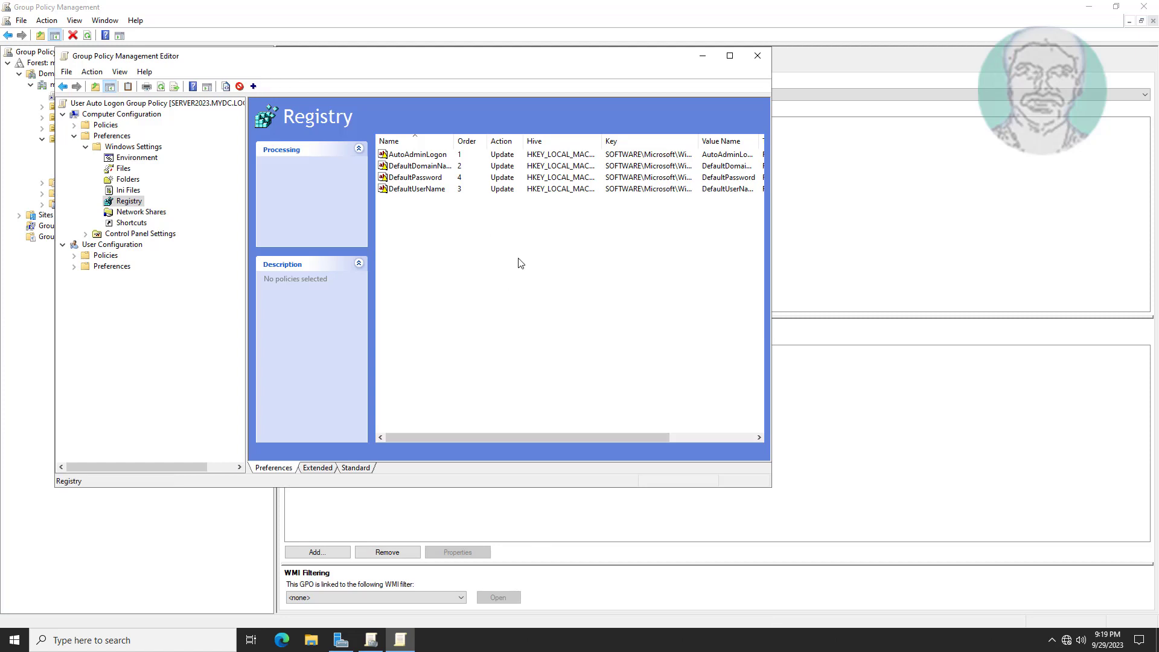
click(759, 57)
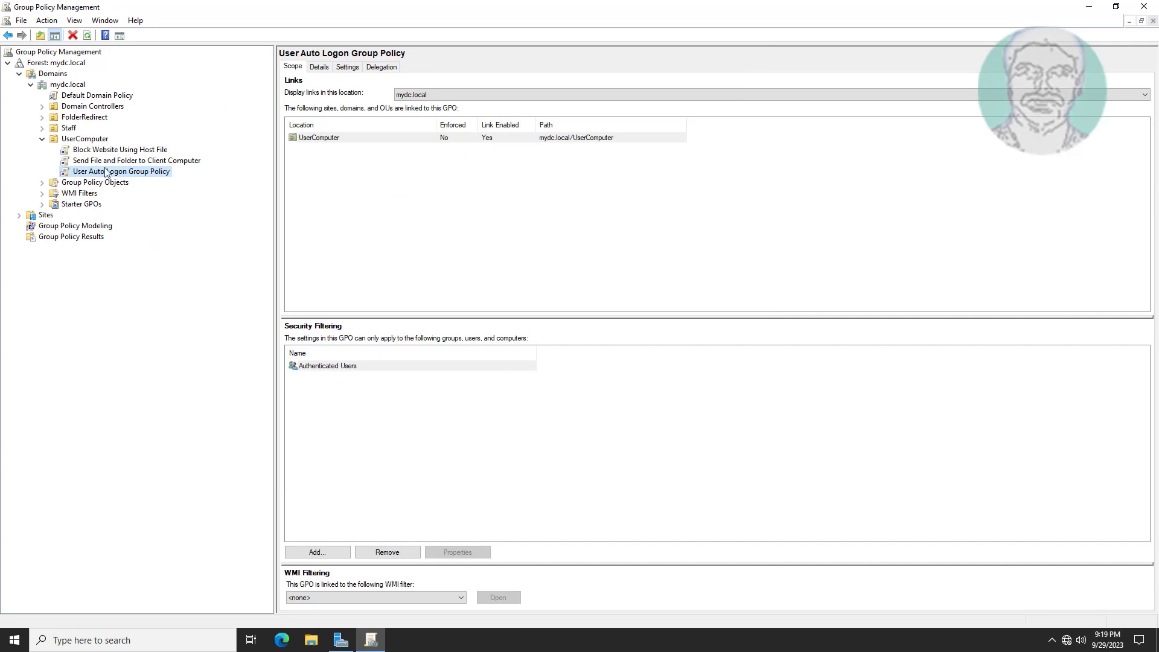
Close Group Policy Management and Server Manager, then launch Command Prompt via search
click(1145, 9)
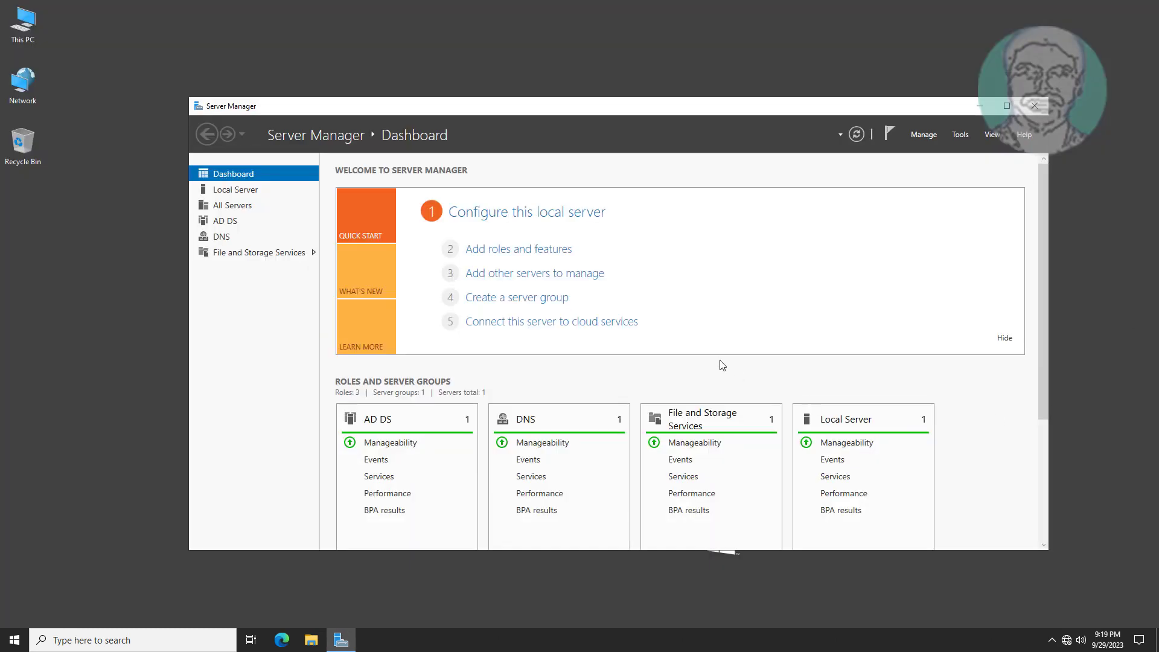
click(1039, 109)
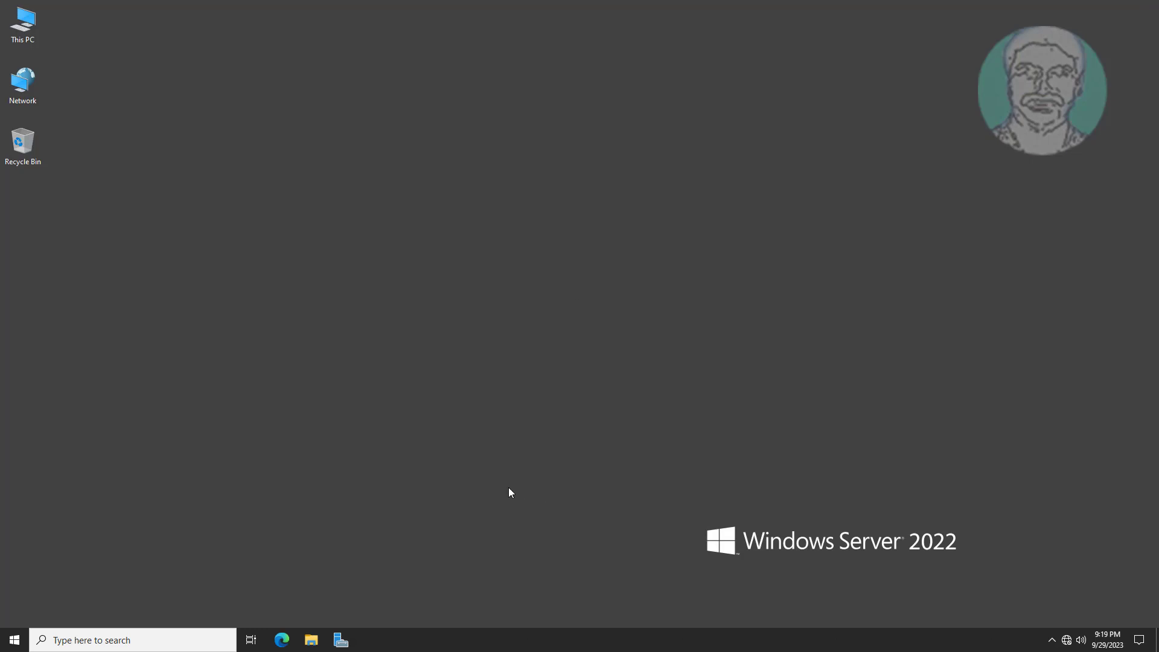
click(111, 642)
text(cmd)
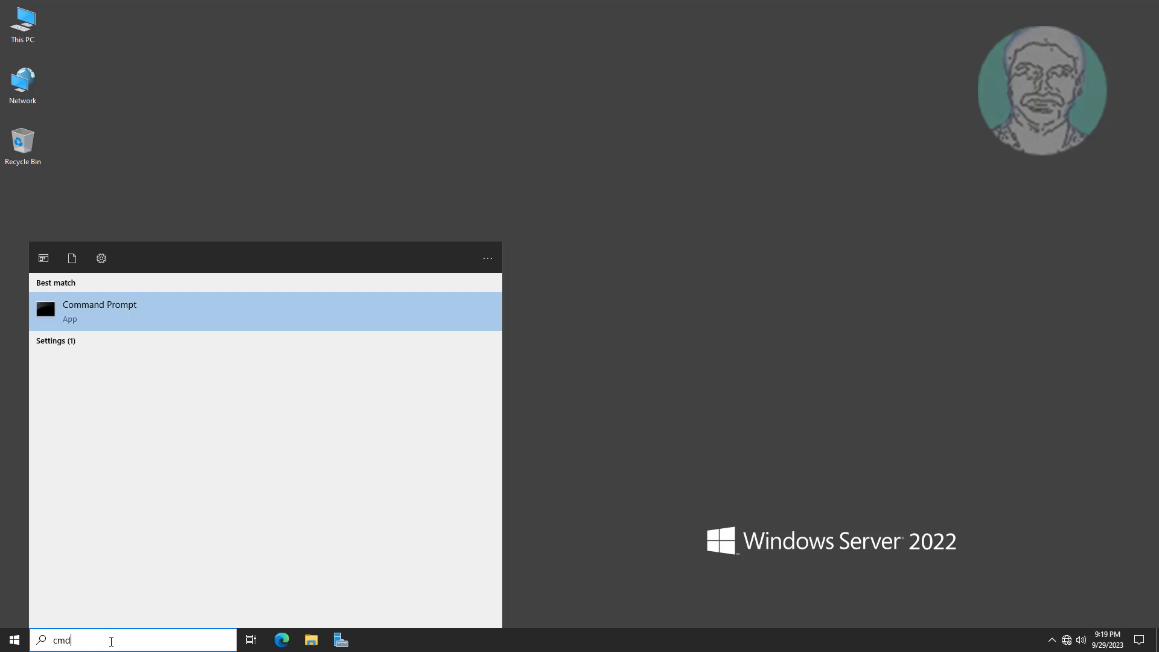
click(151, 314)
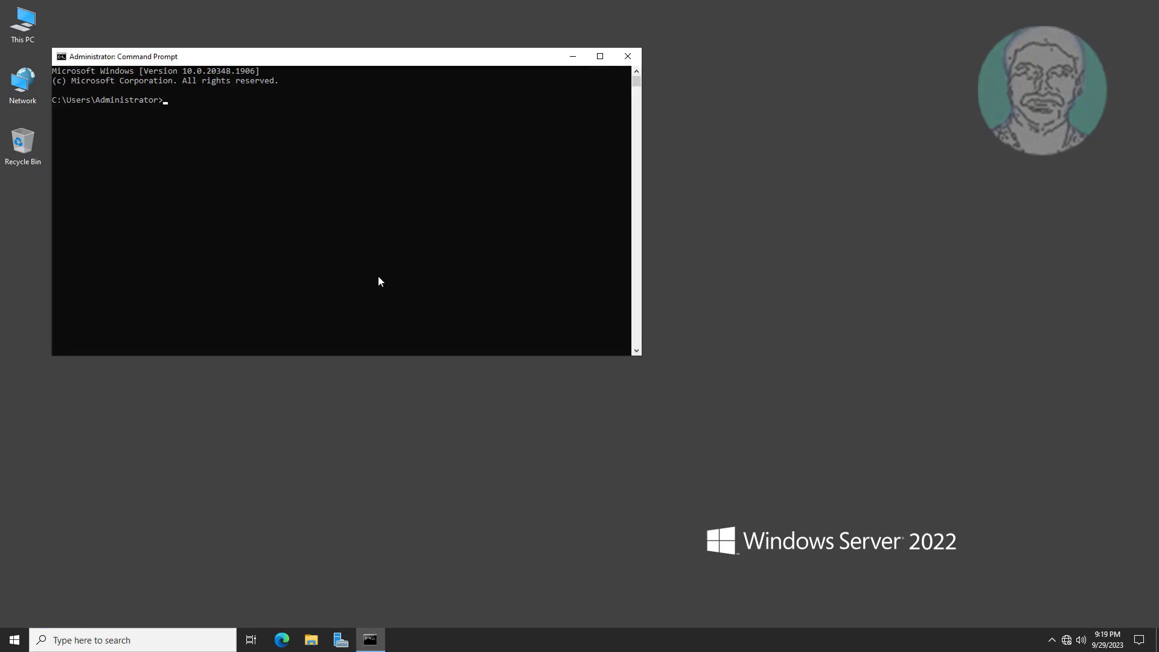
Run gpupdate /force on the server, then exit Command Prompt
text(gpupdate /force)
key(Return)
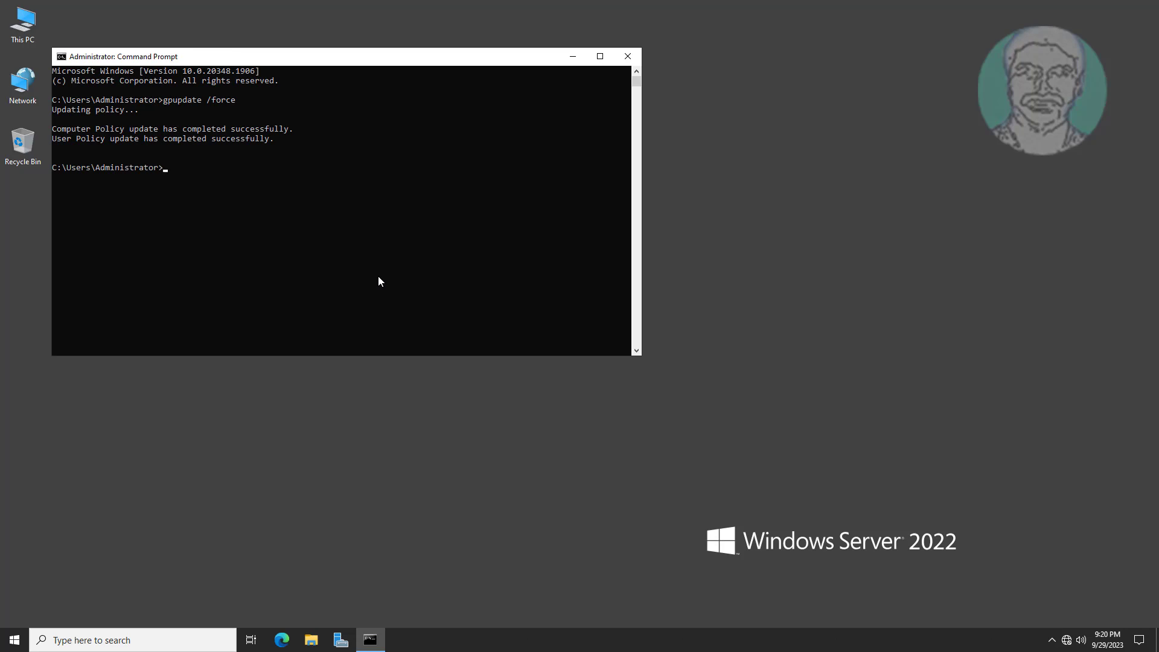
text(exit)
key(Return)
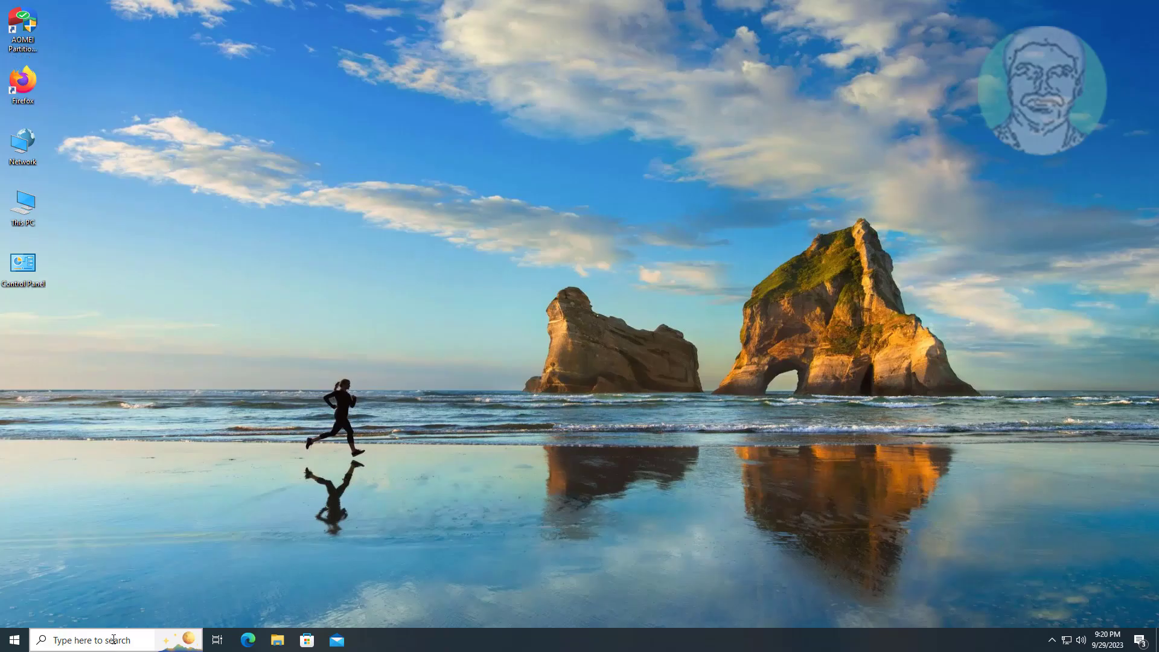
Launch Command Prompt from search using Run as administrator
click(114, 639)
text(cmd)
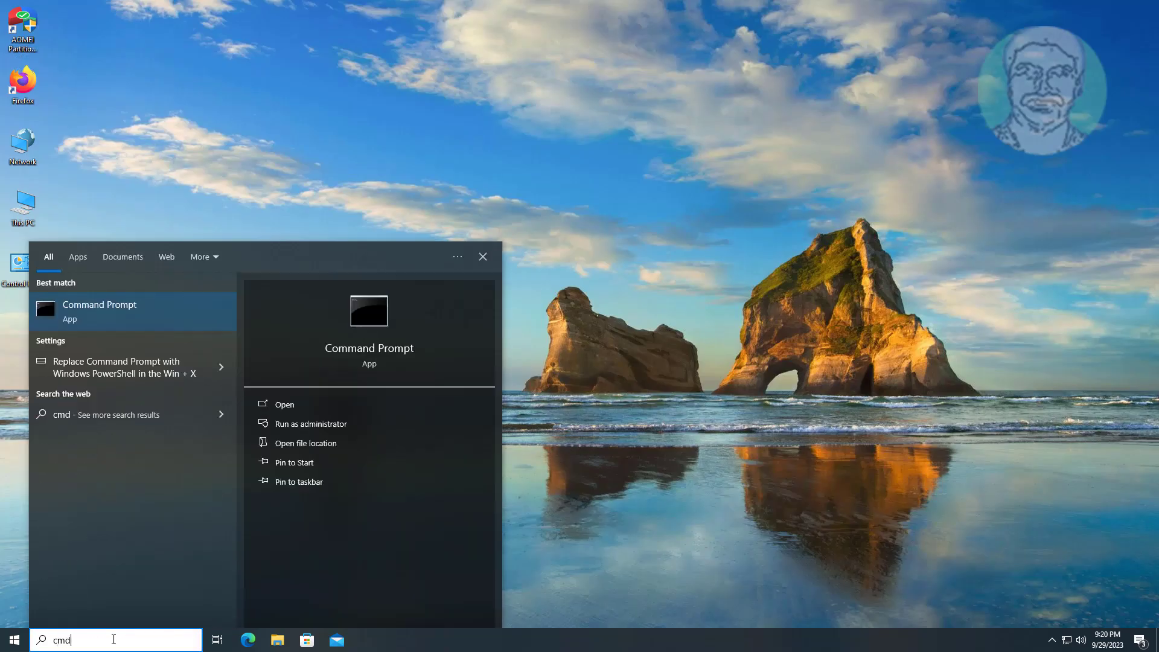
right_click(139, 311)
click(178, 321)
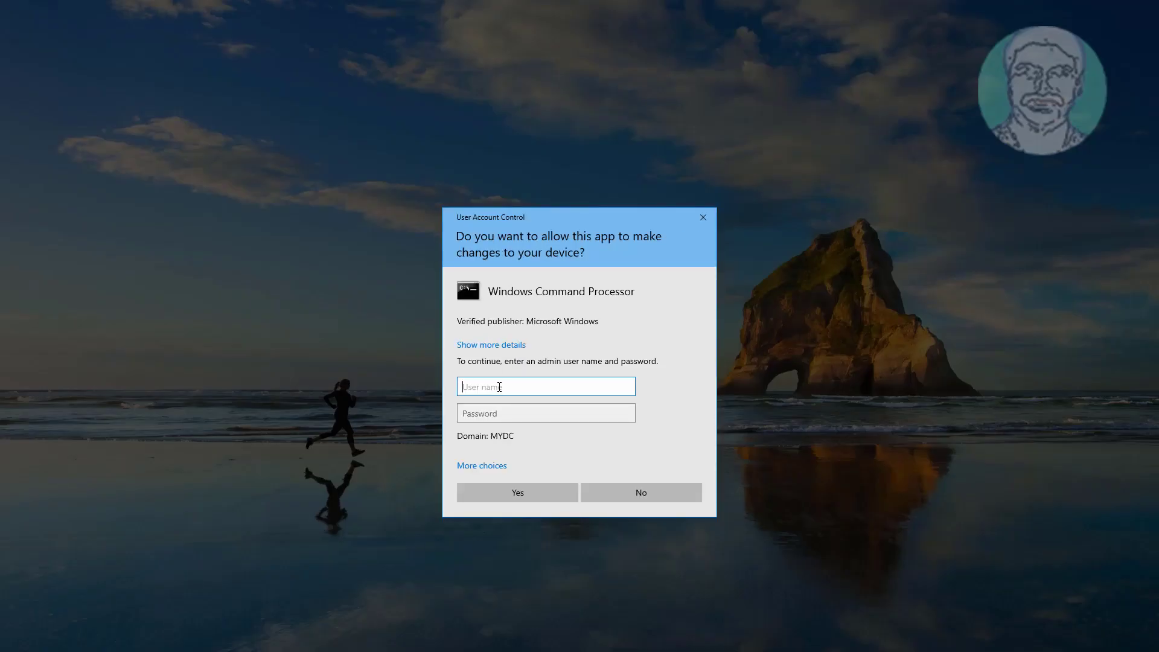
Enter the domain admin user name and password at the elevation prompt and submit
text(murugans)
key(Tab)
text(******)
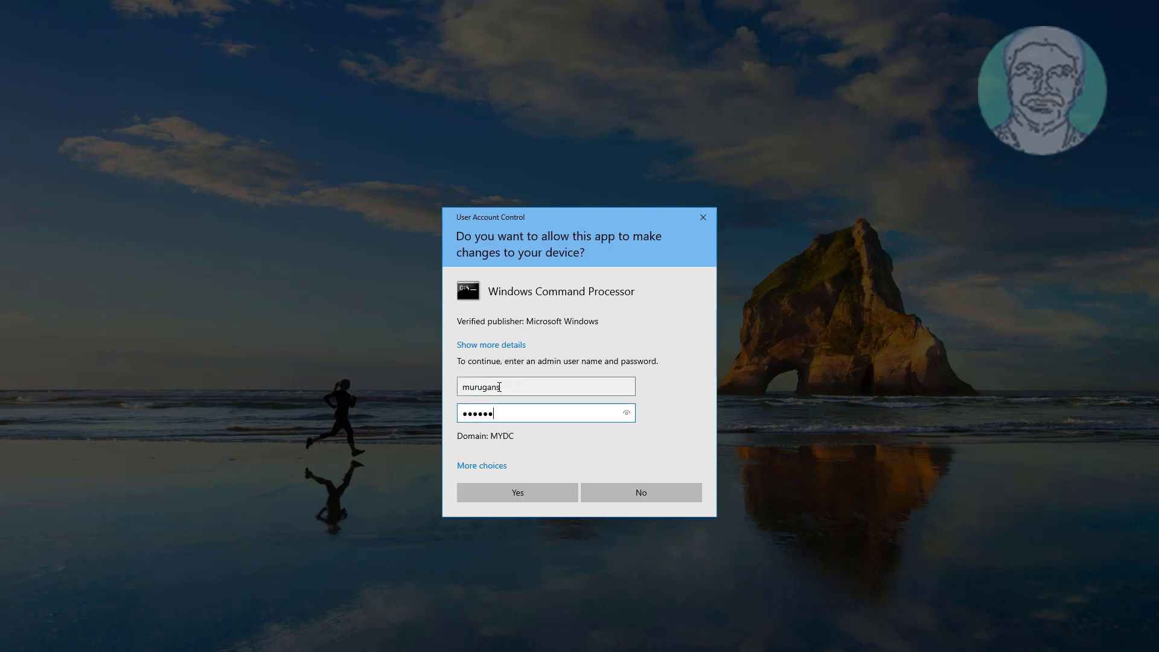
key(BackSpace)
key(BackSpace)
key(BackSpace)
key(BackSpace)
key(BackSpace)
key(BackSpace)
text(********)
key(Return)
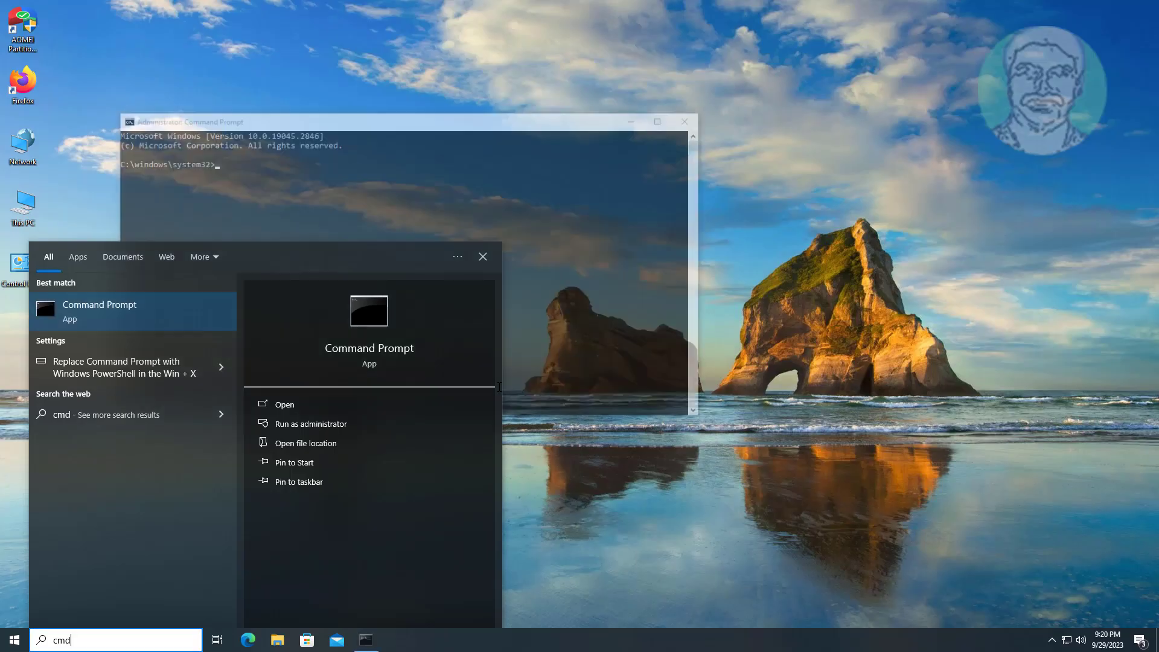
Run gpupdate /force in the admin Command Prompt, then exit it
click(538, 252)
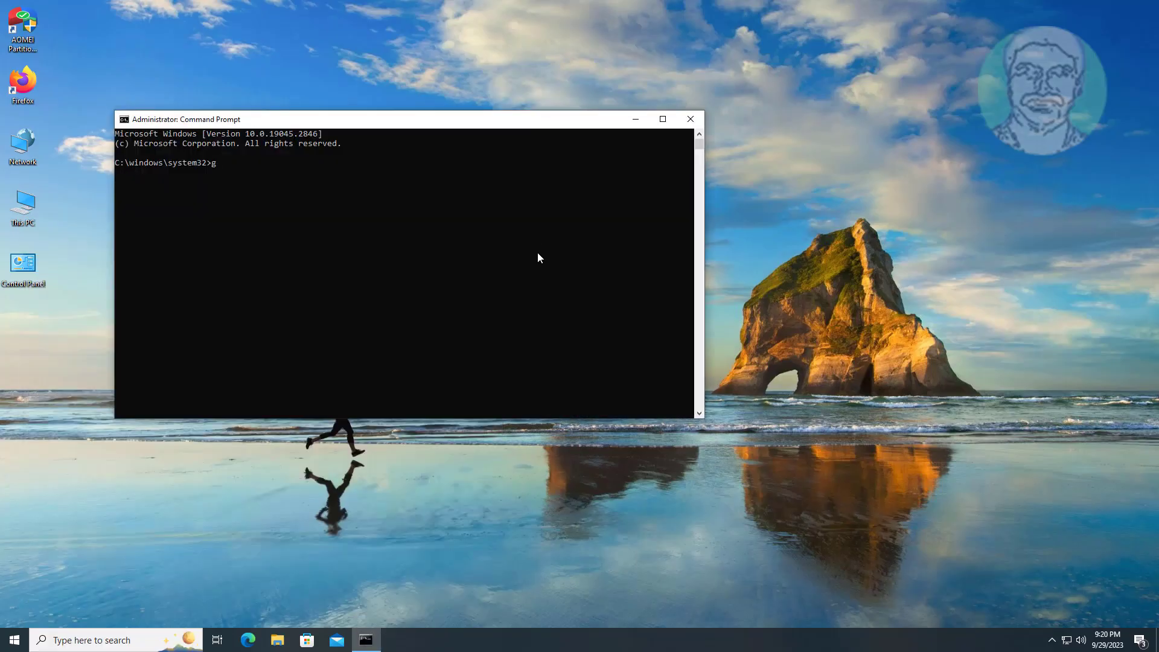
text(gpupdate /force)
key(Return)
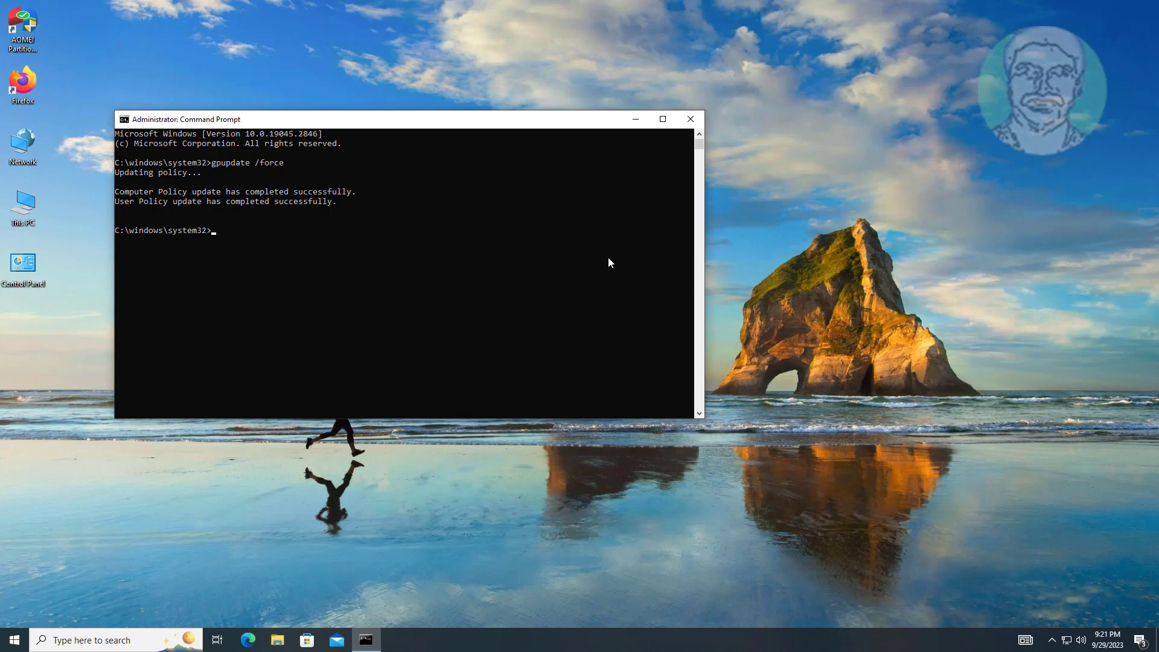
text(exit)
key(Return)
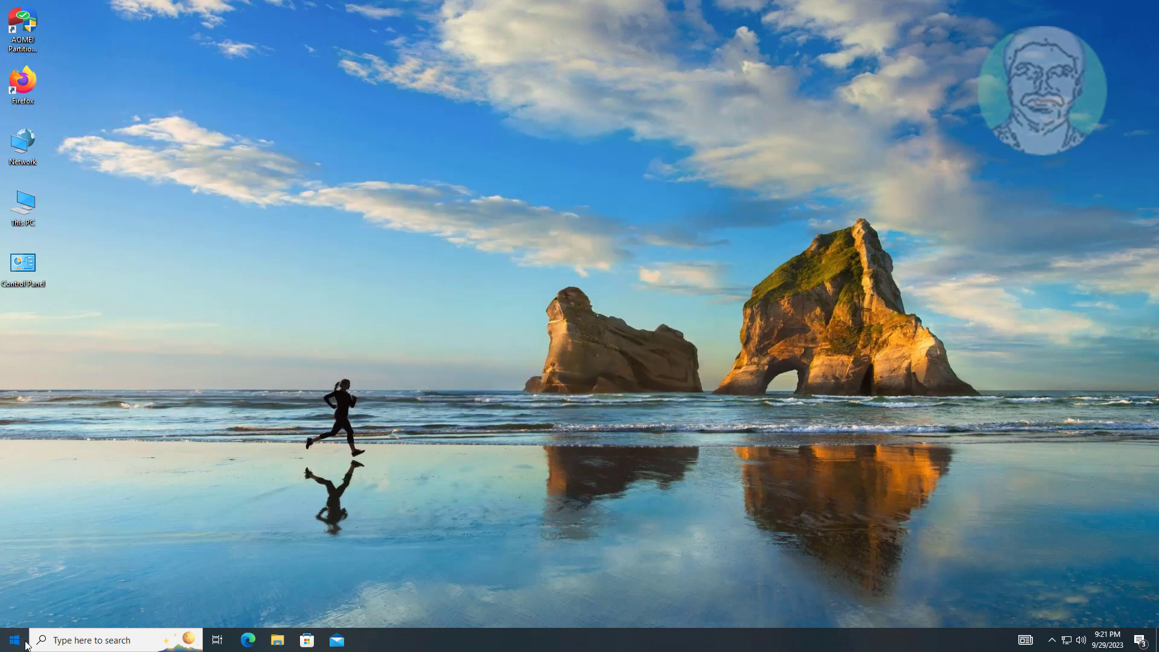
Restart the client computer from the Start menu power options
click(14, 640)
click(23, 614)
click(36, 583)
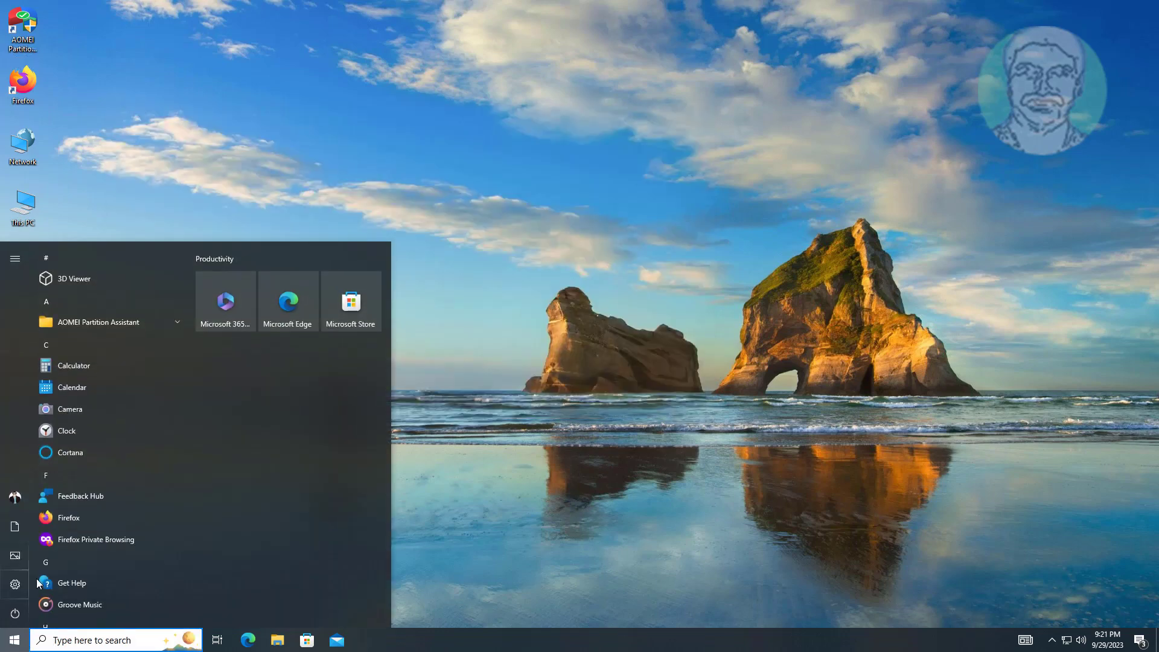